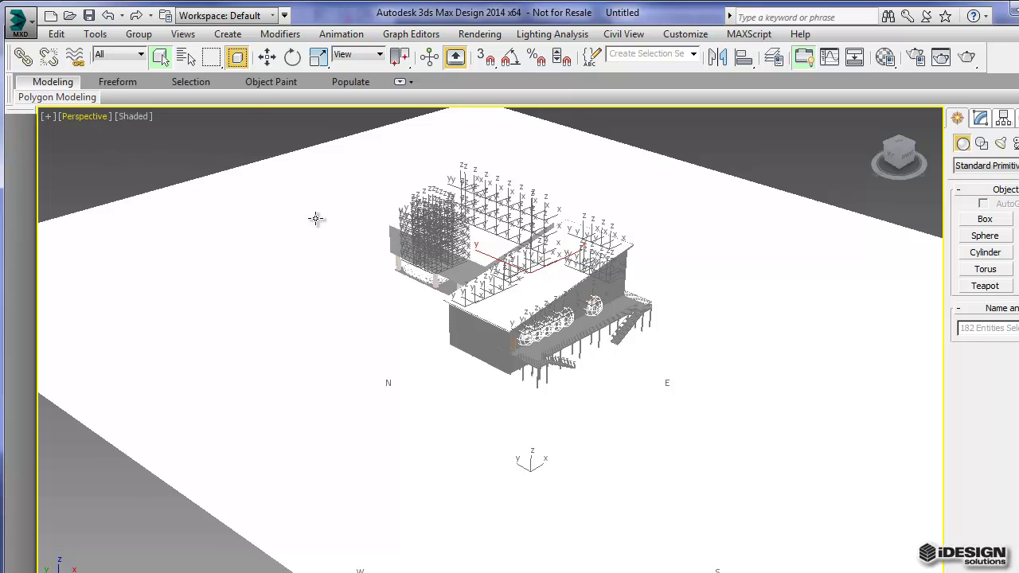
Step: Switch the viewport to look through the 3D View: 3D View 1 camera
left_click(83, 117)
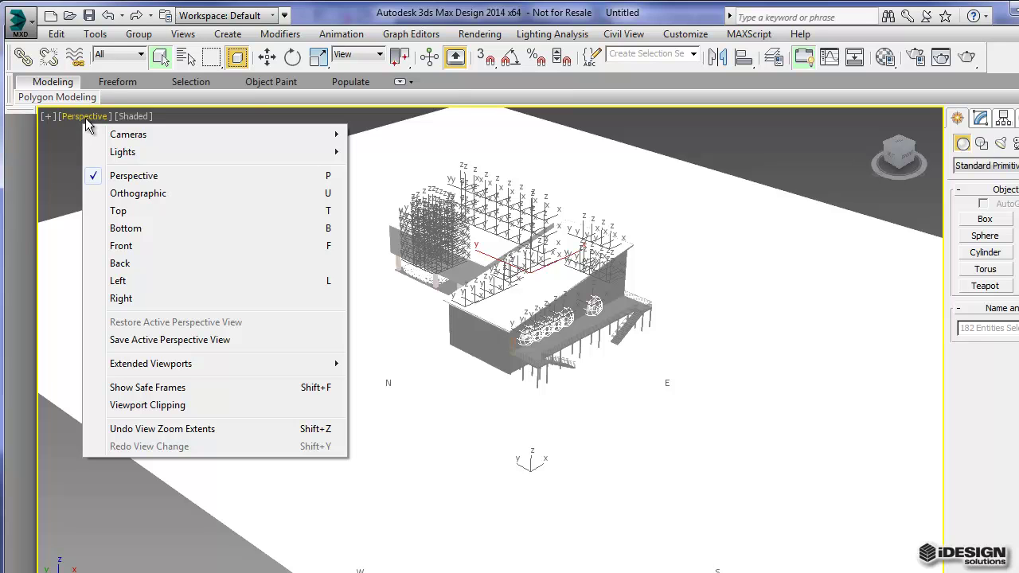
mouse_move(163, 135)
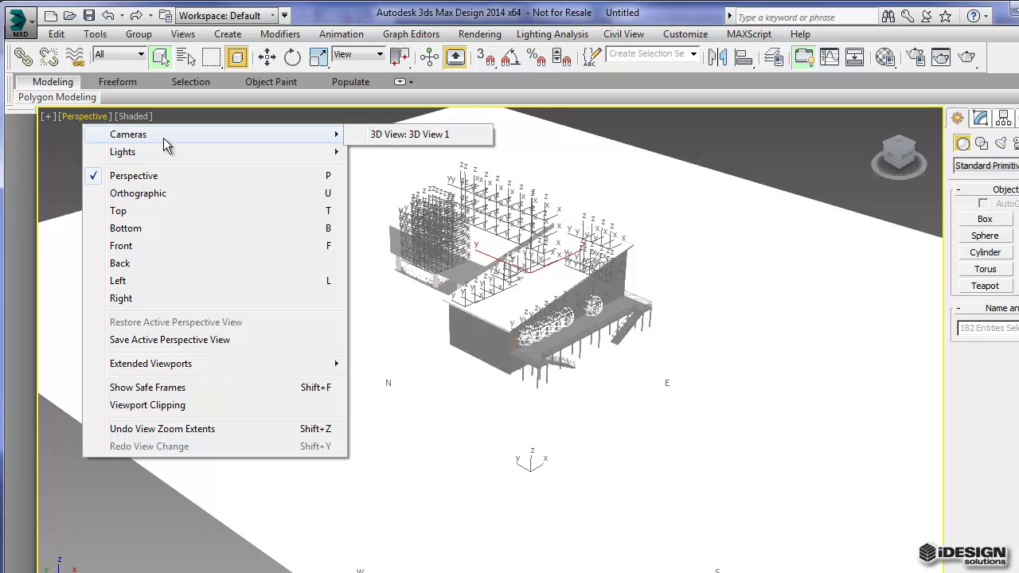
left_click(402, 137)
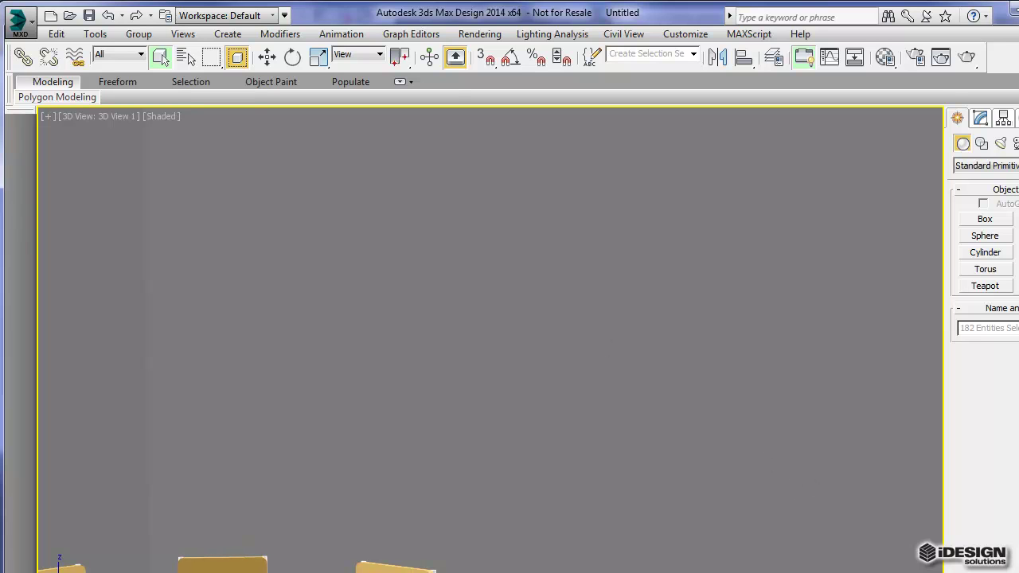
Step: Zoom and pan to frame the round tables, chairs and door of the dining hall
scroll(554, 396, "down", 10)
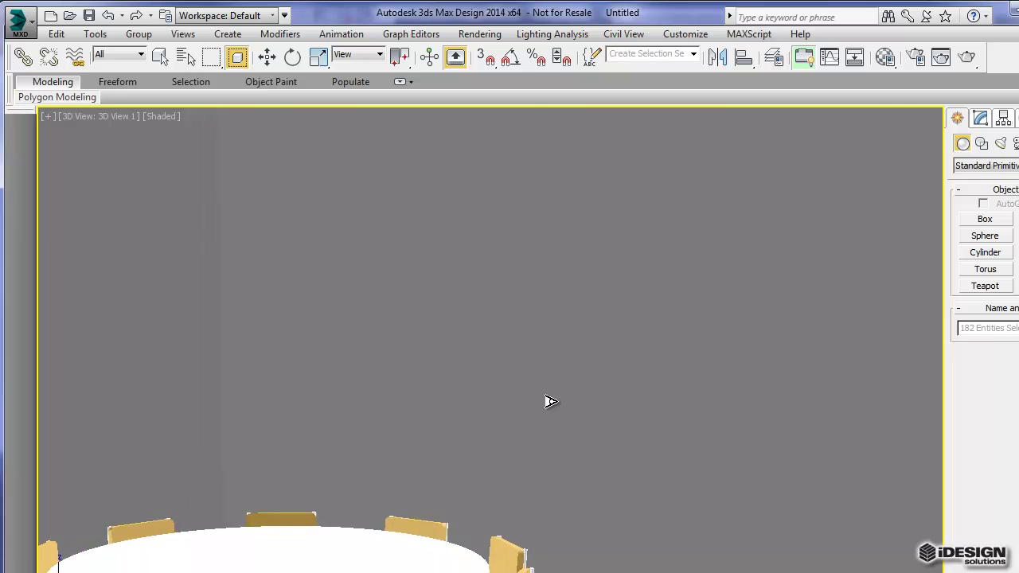
scroll(576, 487, "down", 3)
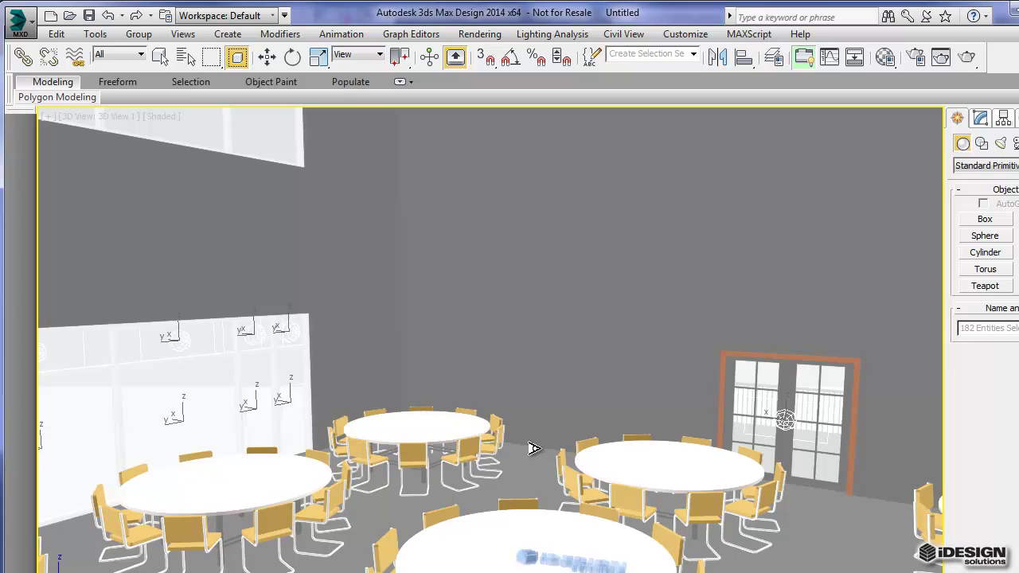
middle_click_drag(533, 448, 464, 253)
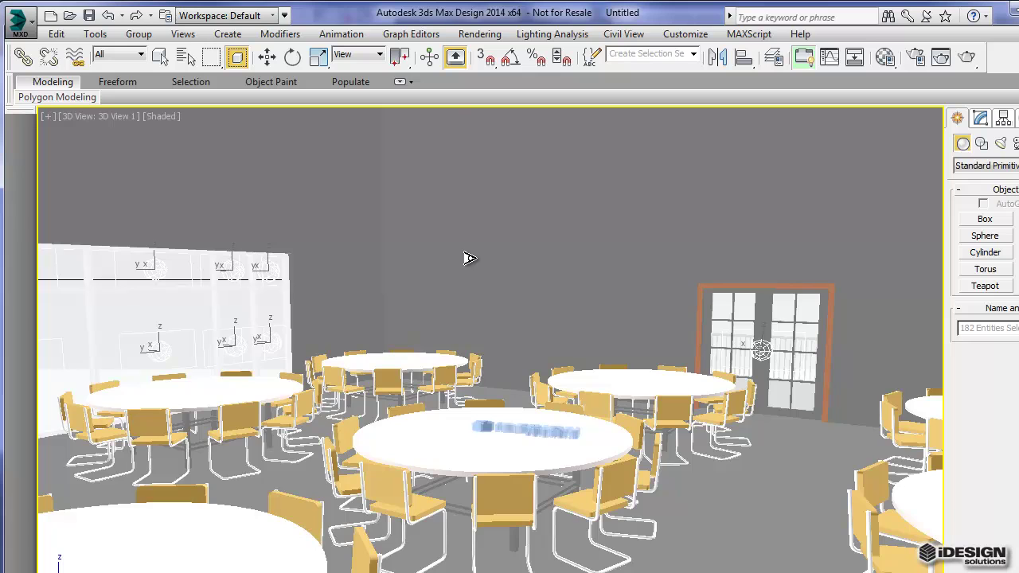
scroll(527, 439, "up", 4)
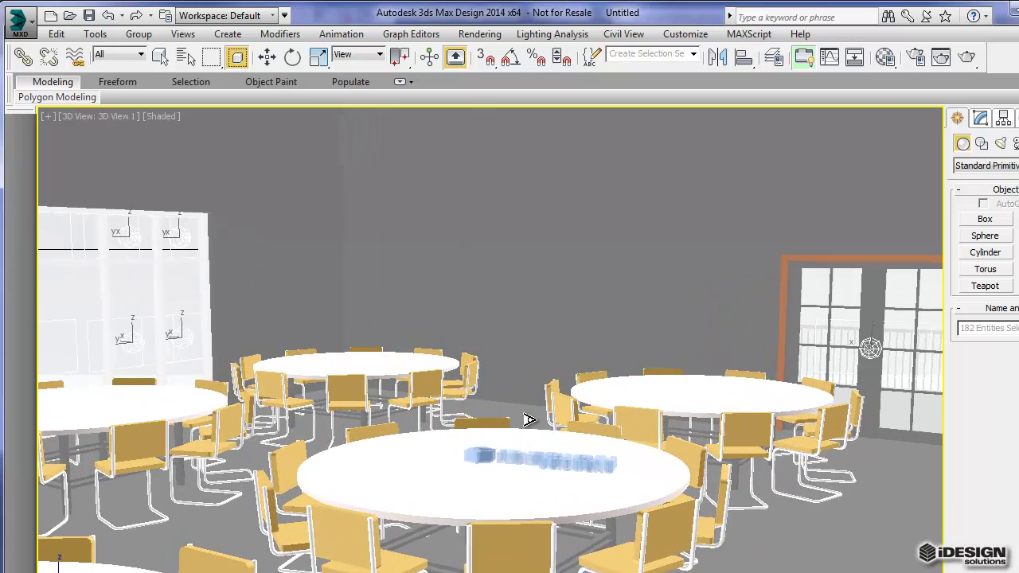
scroll(527, 420, "up", 5)
middle_click_drag(541, 391, 536, 473)
scroll(489, 565, "down", 2)
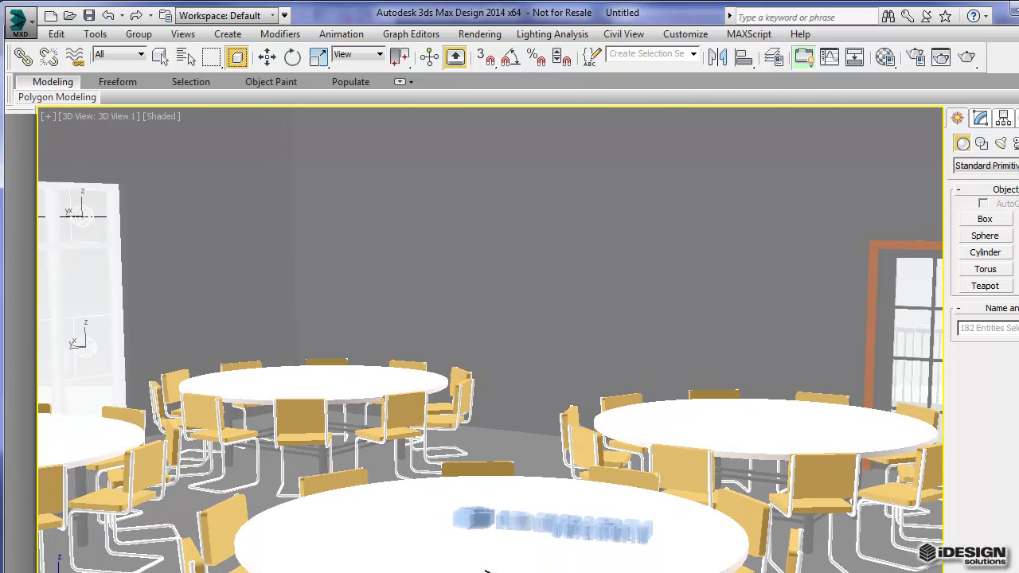
middle_click_drag(536, 465, 539, 490)
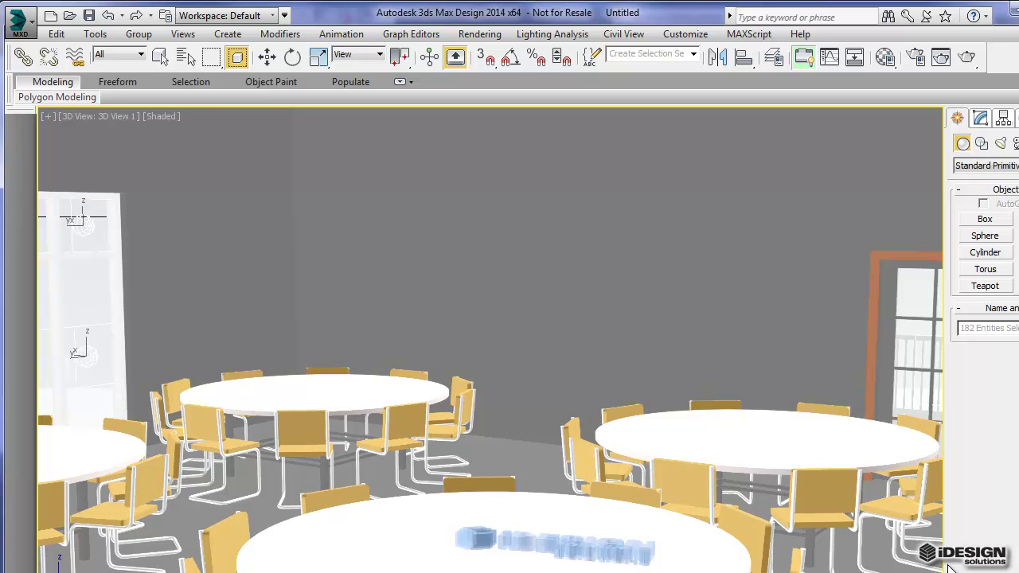
middle_click_drag(469, 289, 467, 295)
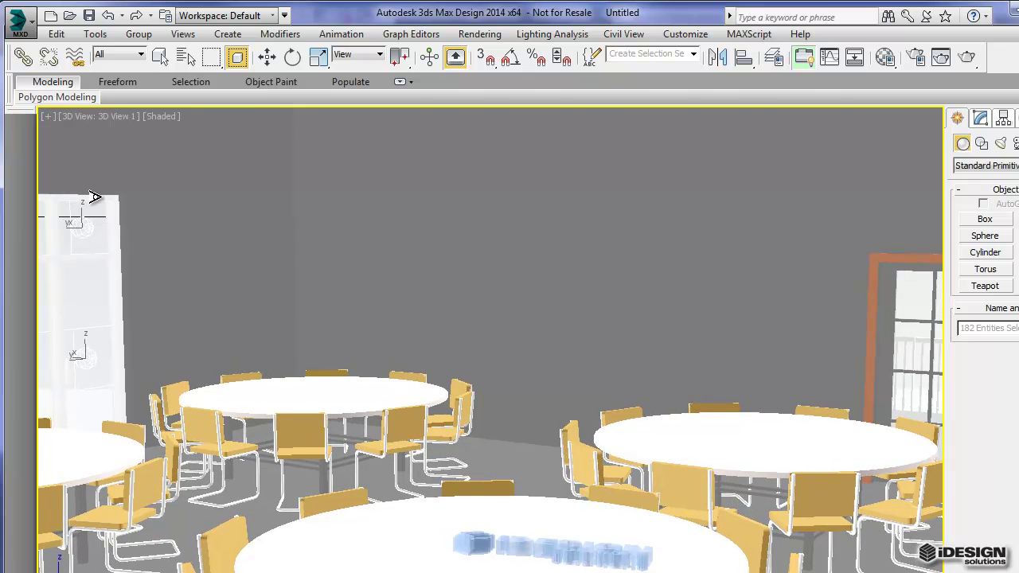
Step: Switch the viewport to the Front view and center the building elevation
left_click(77, 118)
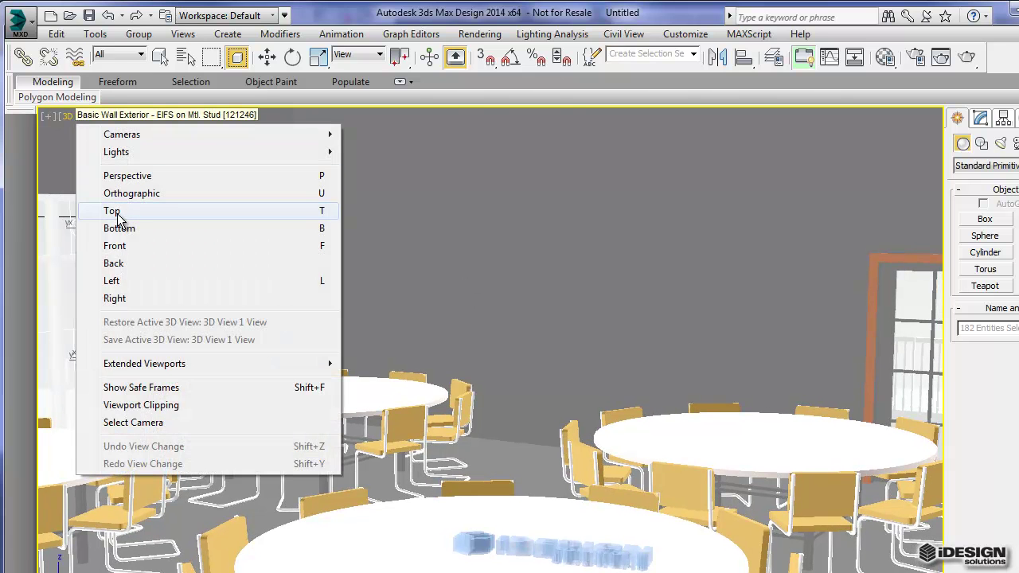
left_click(125, 252)
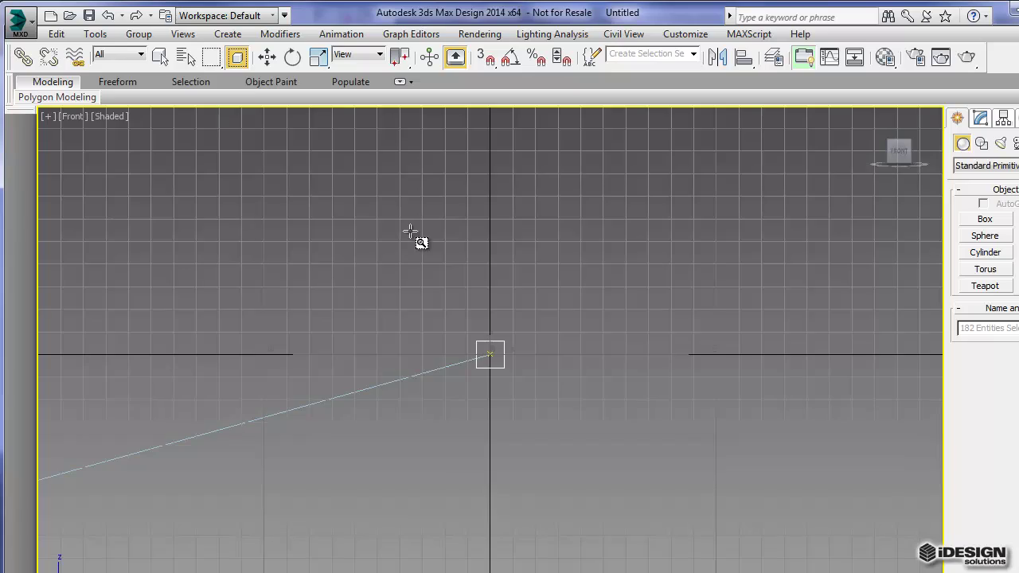
scroll(448, 275, "down", 5)
scroll(466, 334, "up", 8)
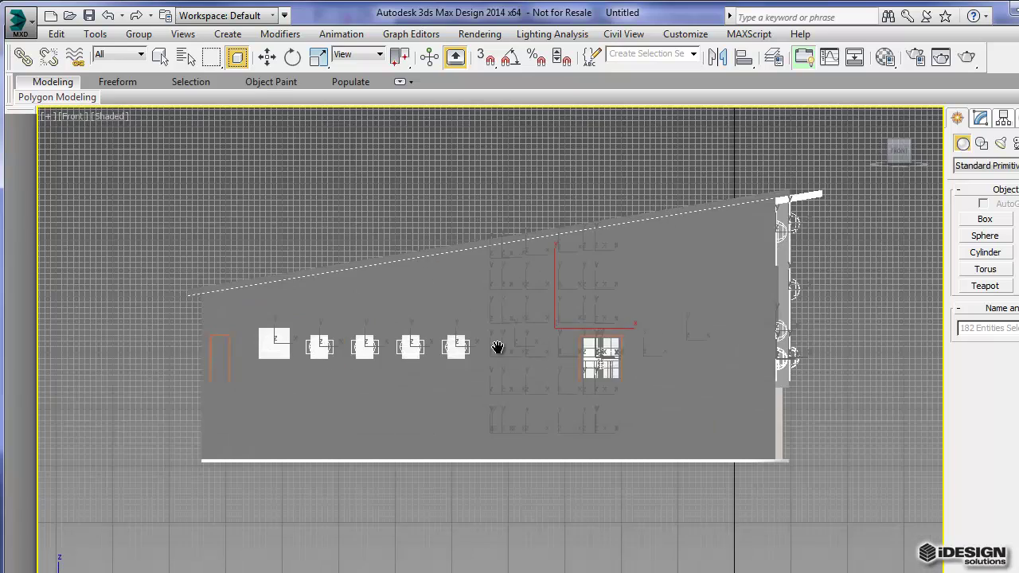
middle_click_drag(496, 347, 550, 391)
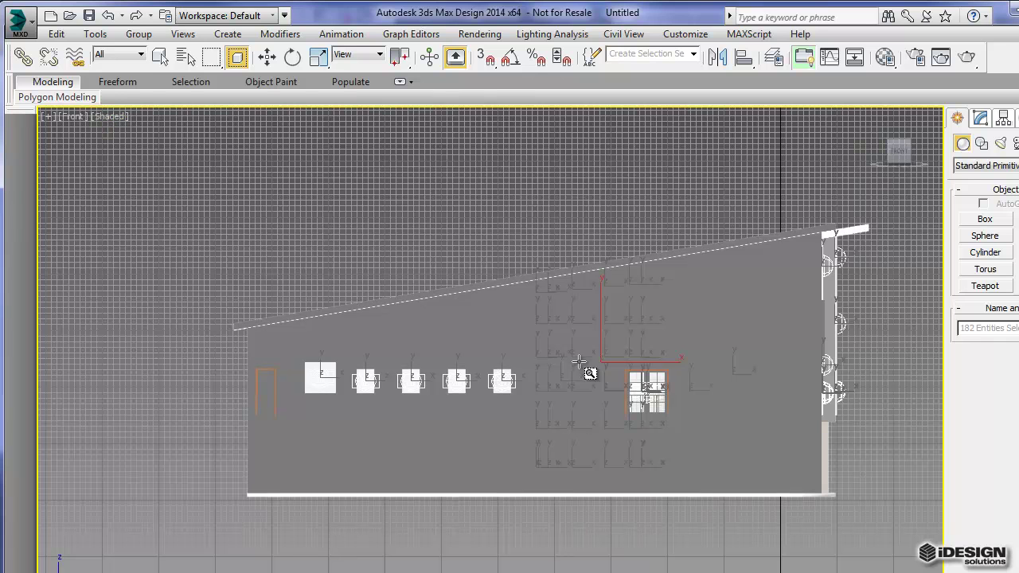
middle_click_drag(504, 434, 454, 434)
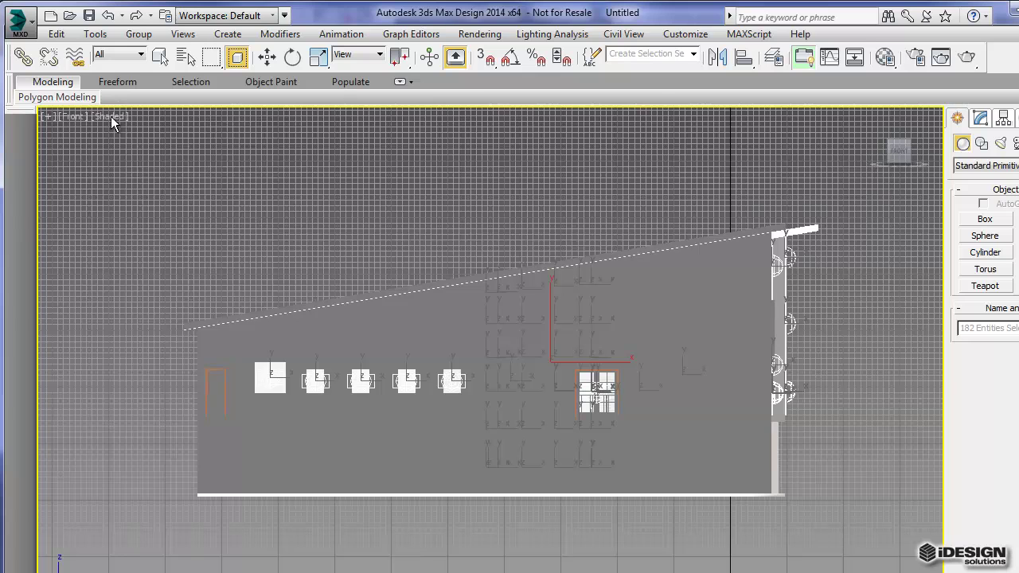
Step: Display the front elevation as wireframe and reposition it in the viewport
left_click(111, 117)
left_click(159, 248)
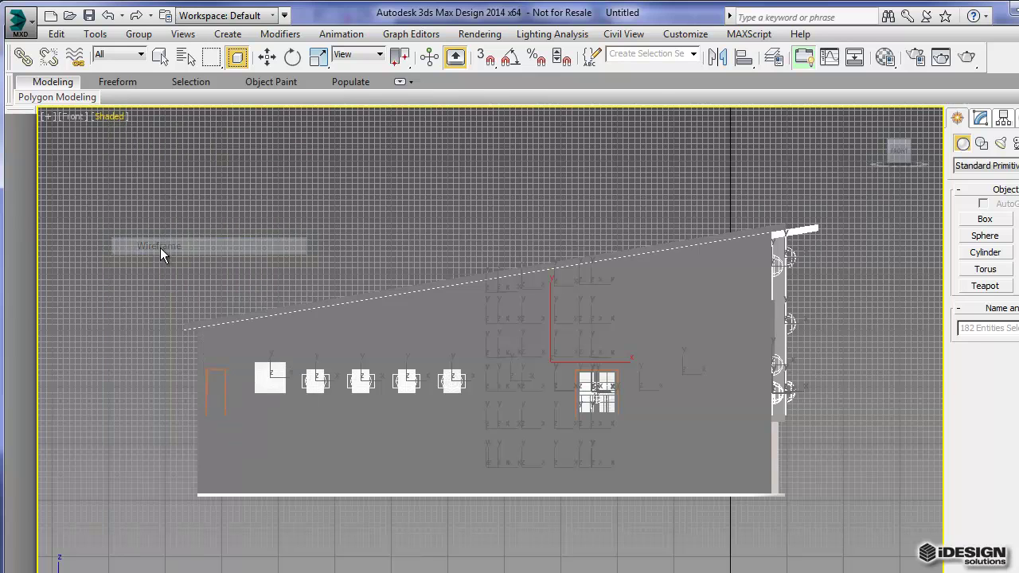
scroll(562, 376, "up", 5)
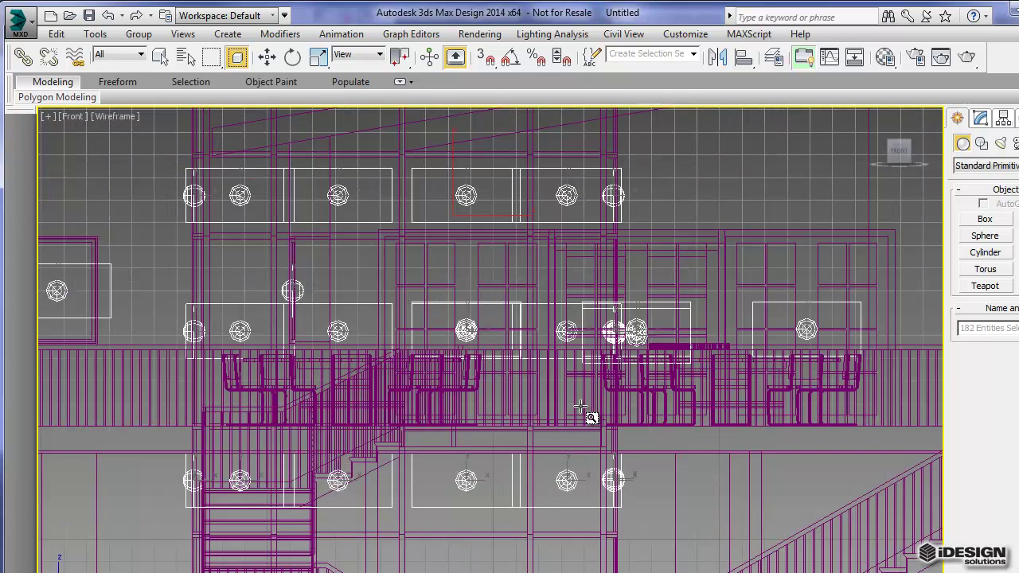
scroll(465, 286, "down", 1)
scroll(468, 293, "down", 5)
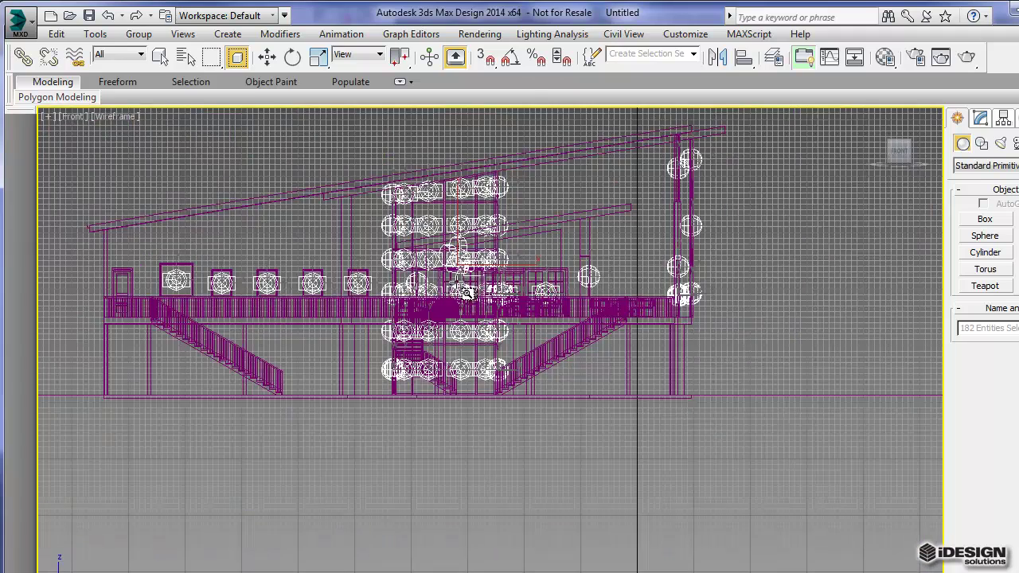
scroll(469, 293, "down", 1)
scroll(509, 342, "up", 6)
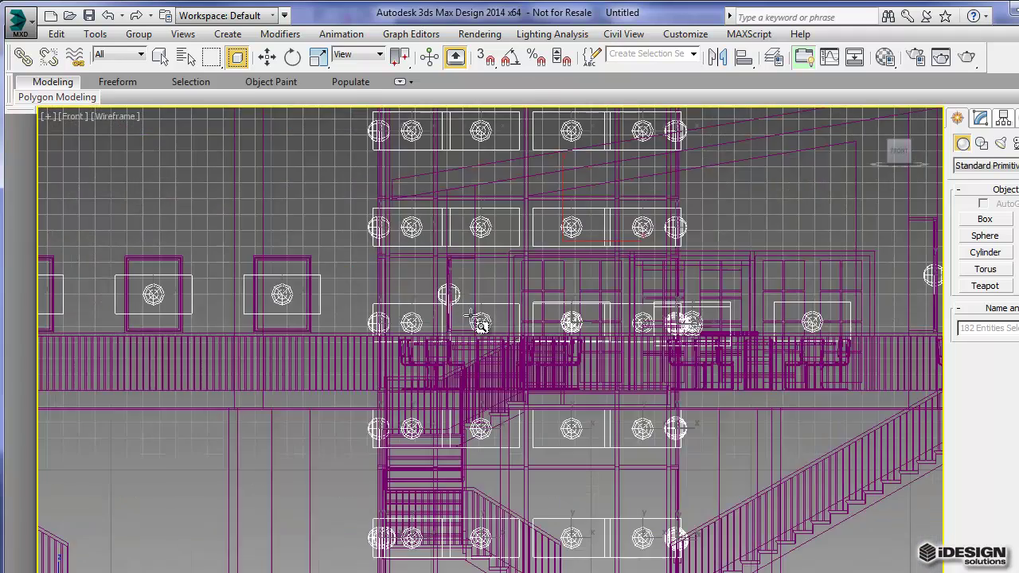
middle_click_drag(584, 450, 444, 509)
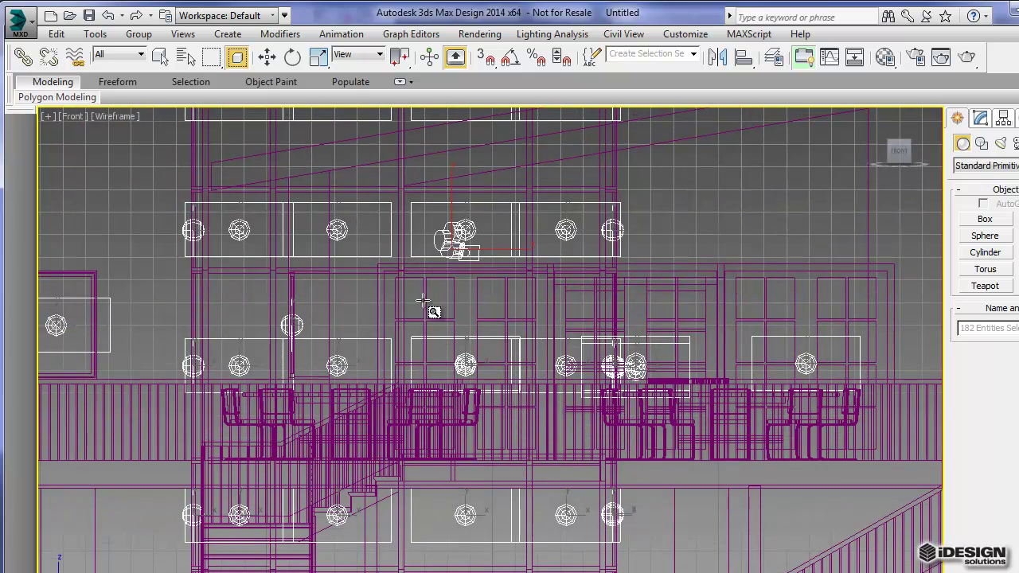
Step: Select the 3D View 1 camera and move it slightly upward along Y
right_click(450, 249)
left_click(460, 243)
middle_click_drag(488, 285, 361, 285)
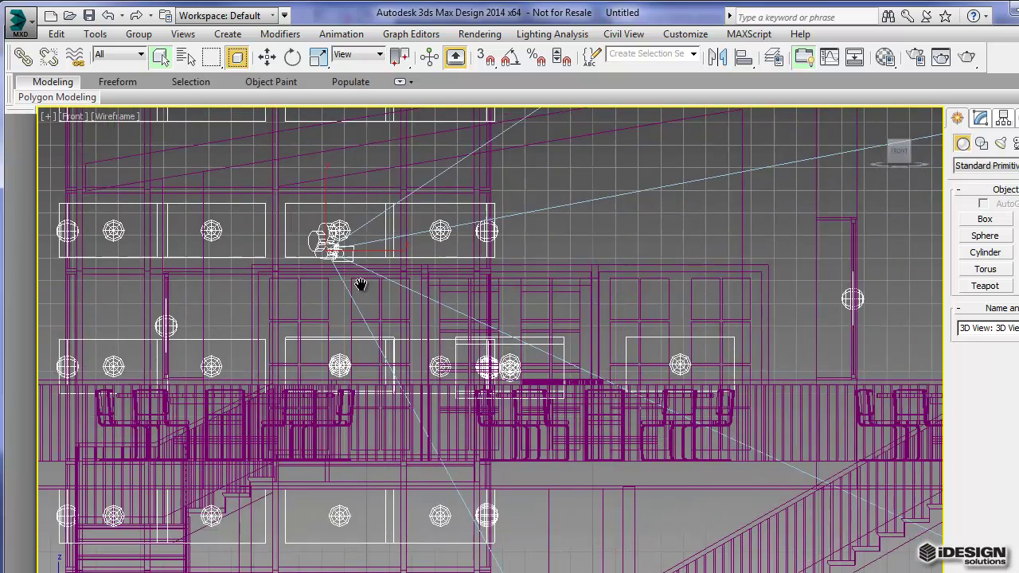
scroll(361, 284, "down", 3)
left_click(266, 56)
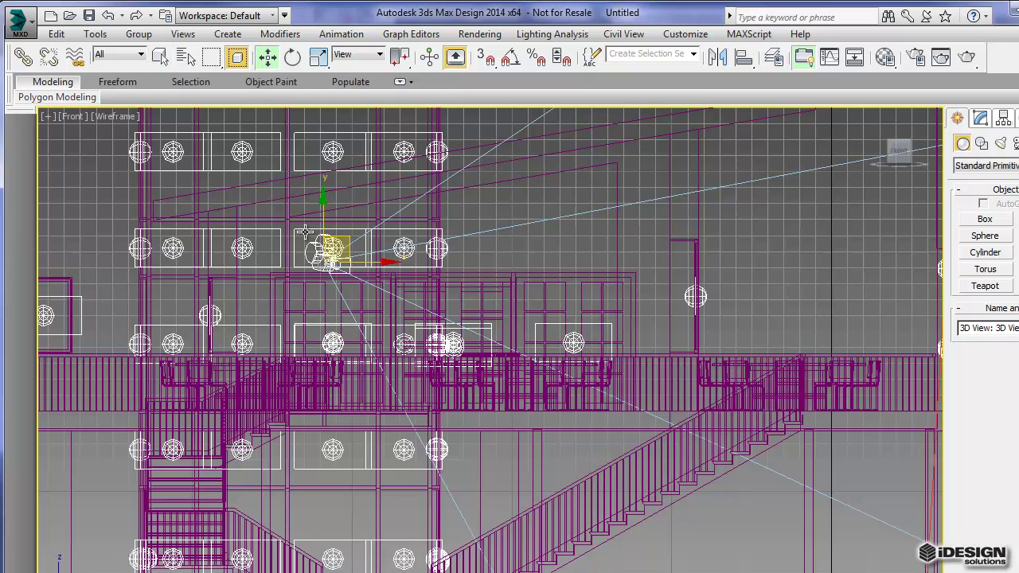
left_click_drag(323, 215, 325, 208)
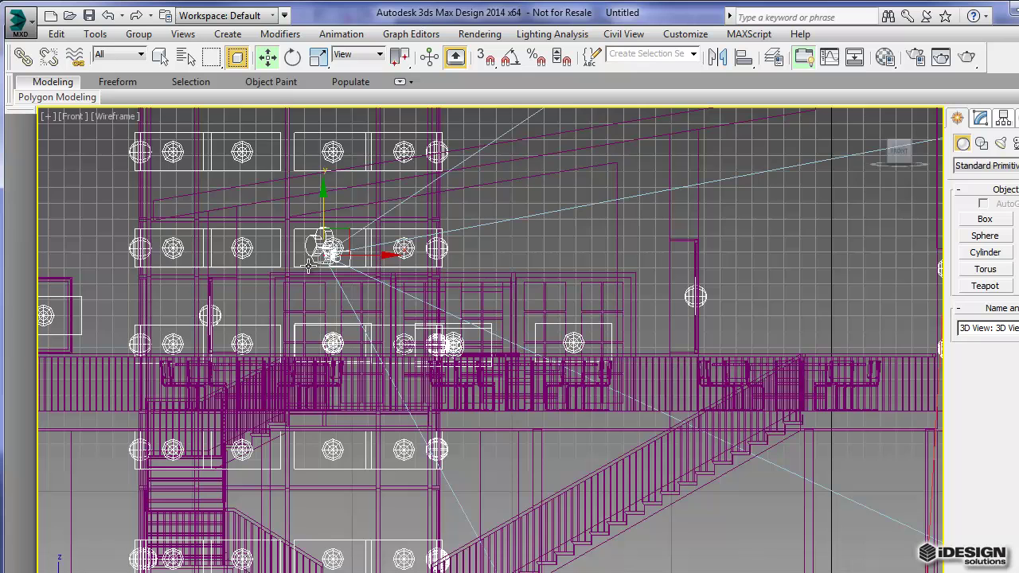
Step: Return to the 3D View 1 camera view with Shaded display, seeing the tables from higher up
middle_click_drag(312, 302, 351, 320)
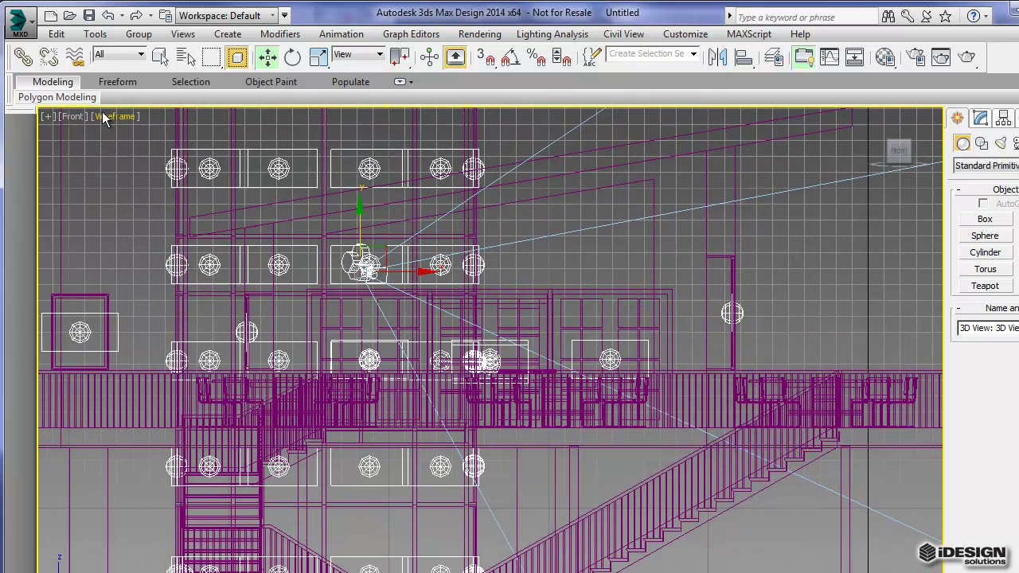
left_click(73, 116)
mouse_move(131, 136)
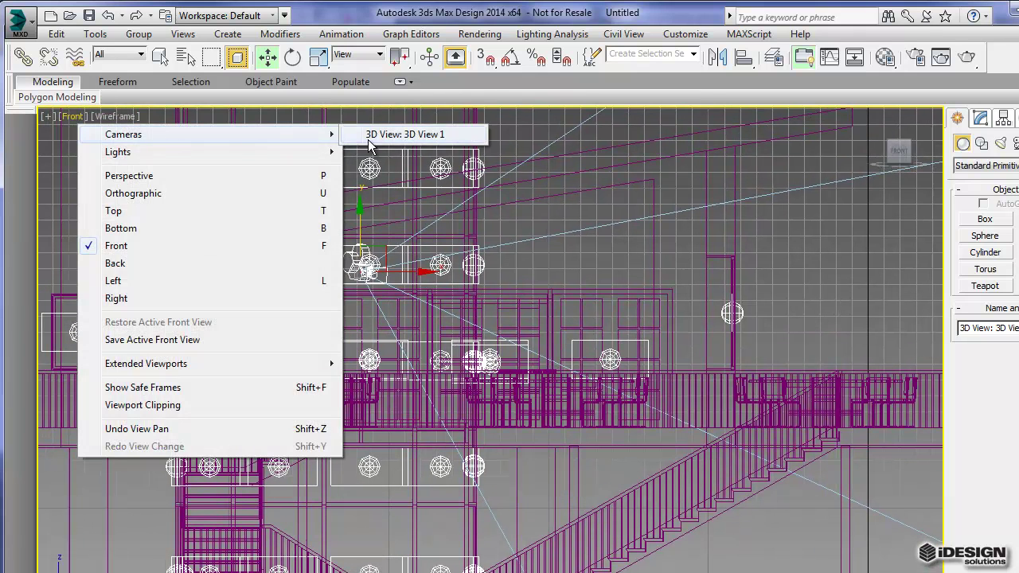
left_click(405, 134)
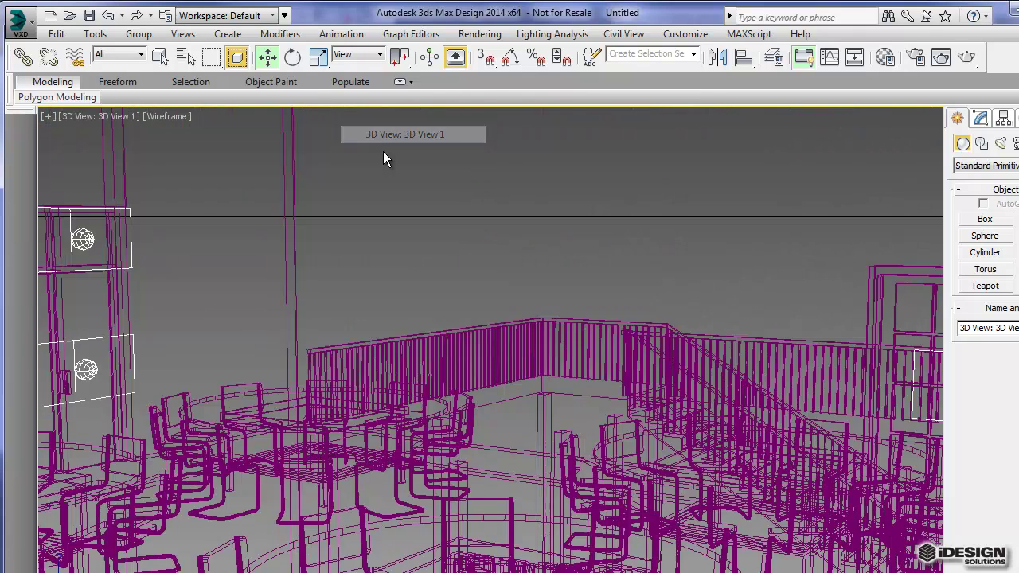
left_click(164, 117)
left_click(211, 151)
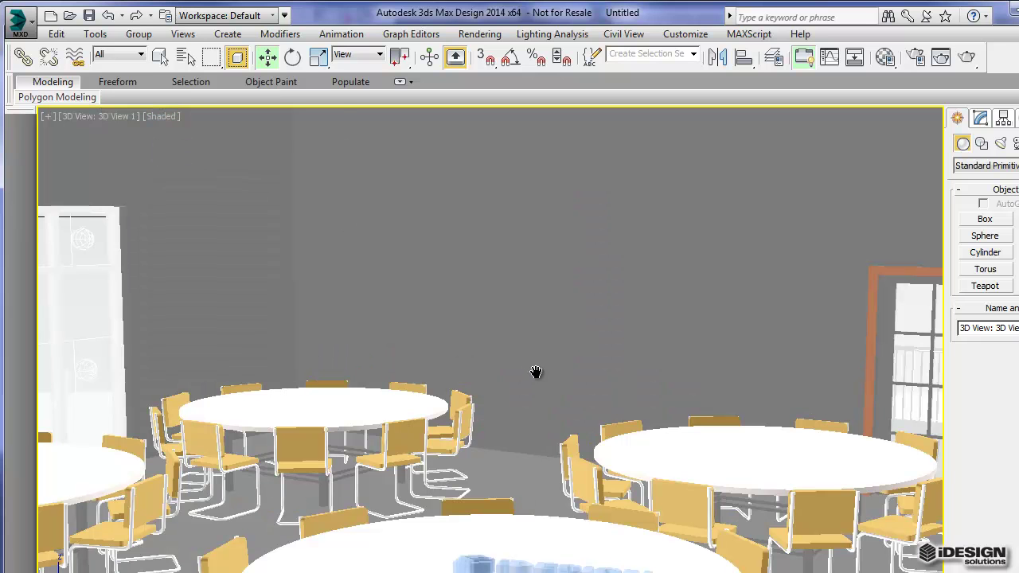
middle_click_drag(536, 372, 533, 361)
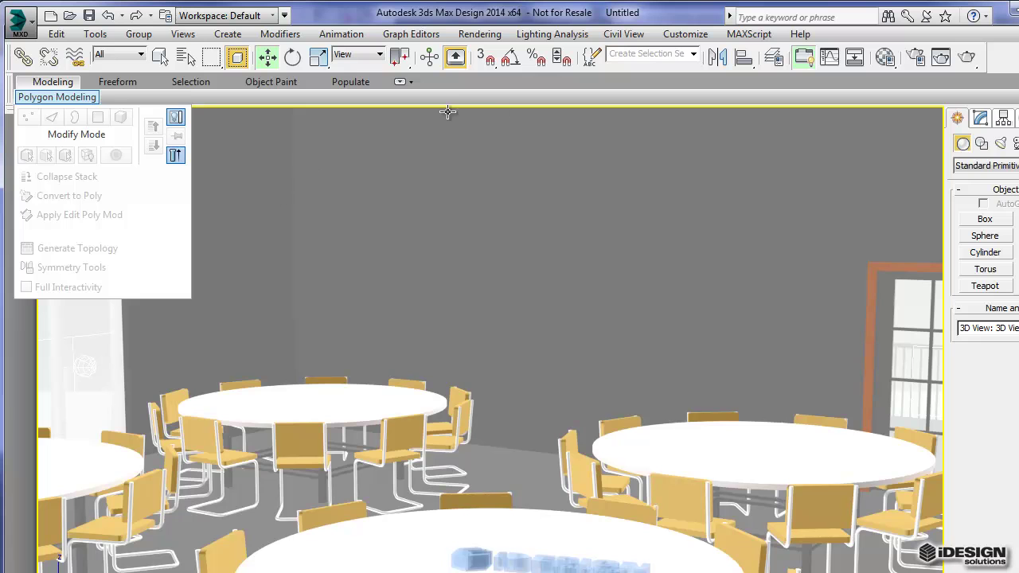
Step: Switch the viewport to a Top view displayed in Wireframe
left_click(99, 117)
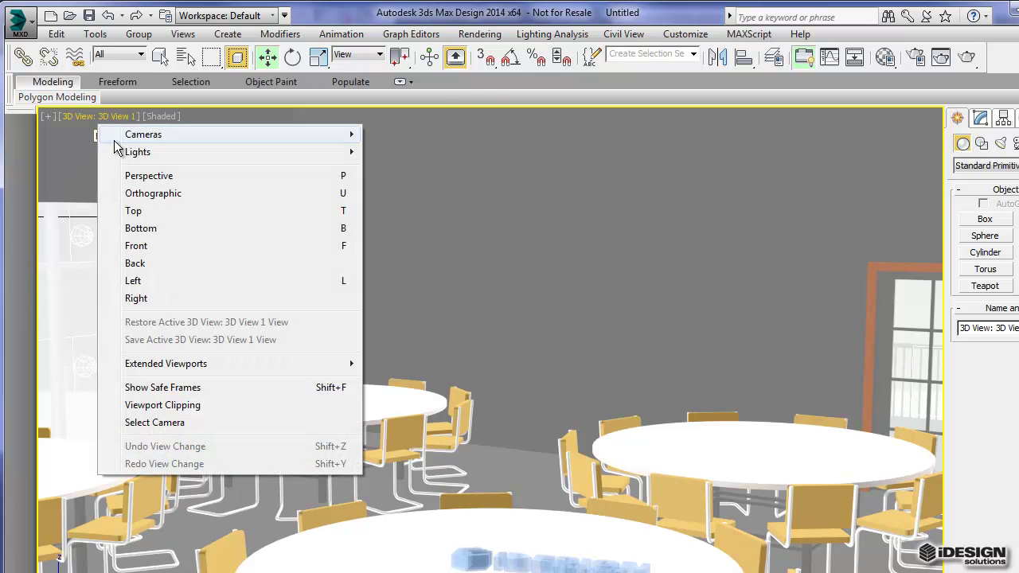
left_click(143, 208)
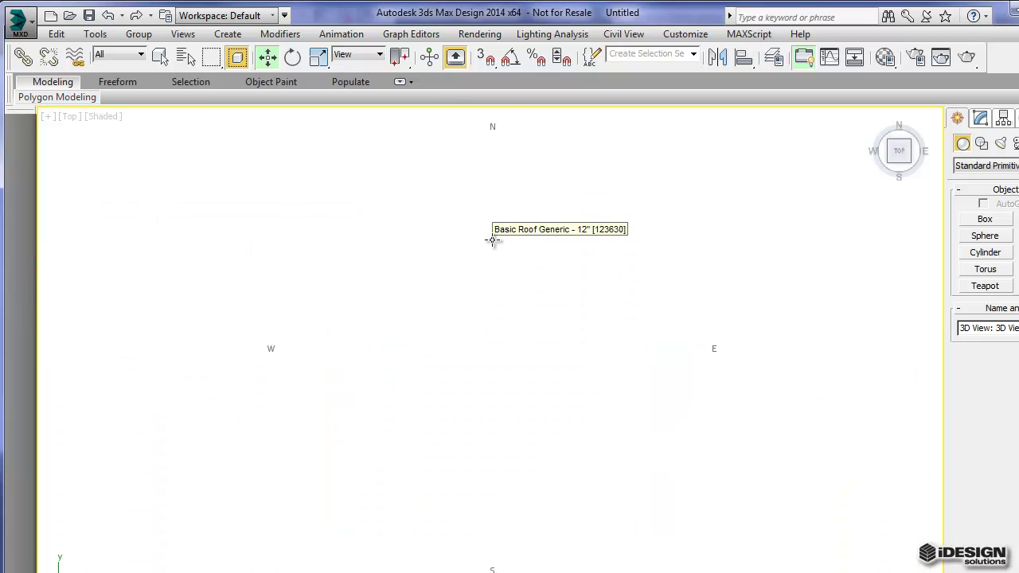
left_click(102, 117)
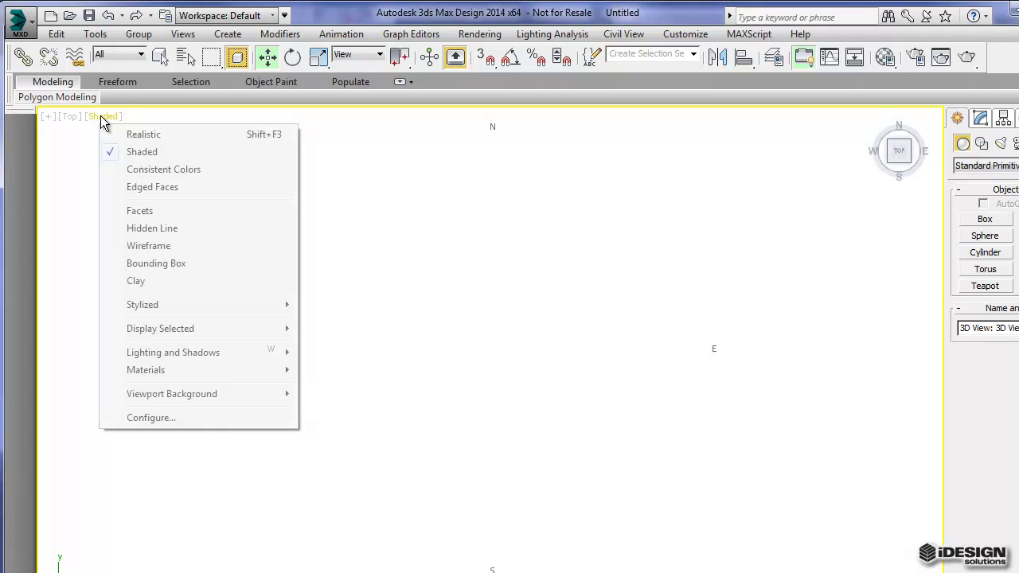
left_click(151, 246)
scroll(418, 248, "down", 5)
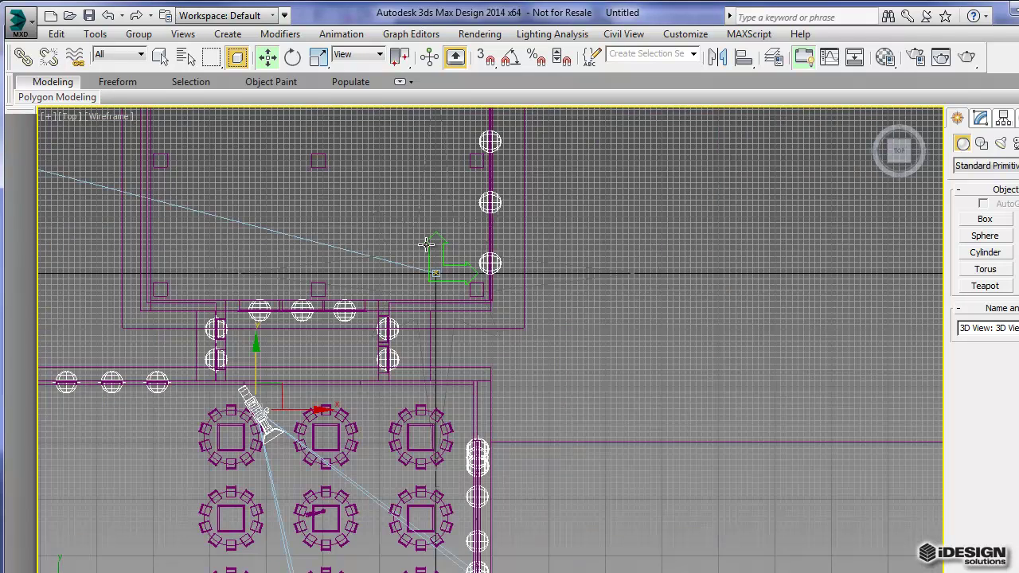
scroll(414, 301, "up", 6)
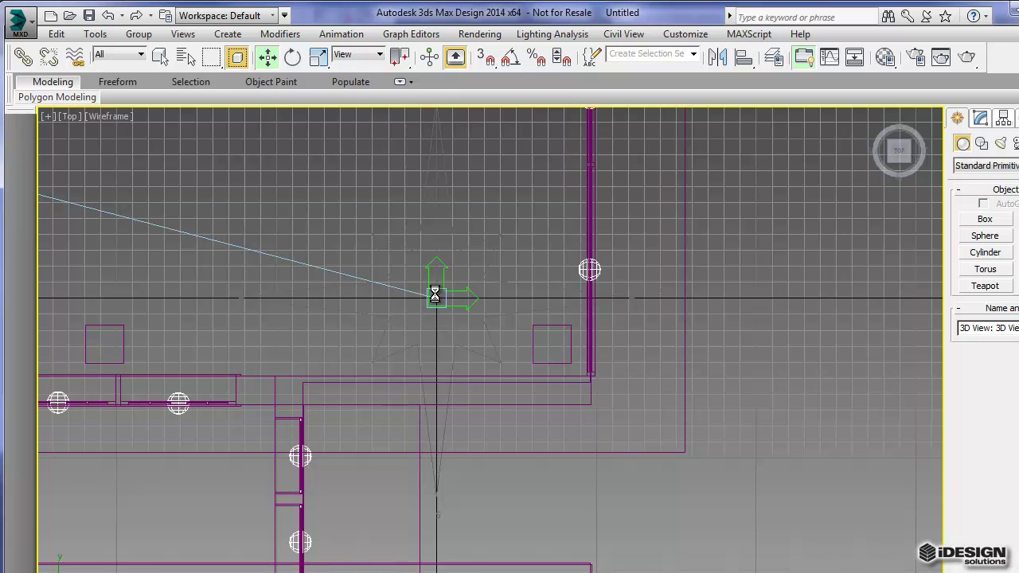
Step: Import iDESIGN_logo.ipt with the default Inventor import settings, then switch to Inventor
left_click(20, 21)
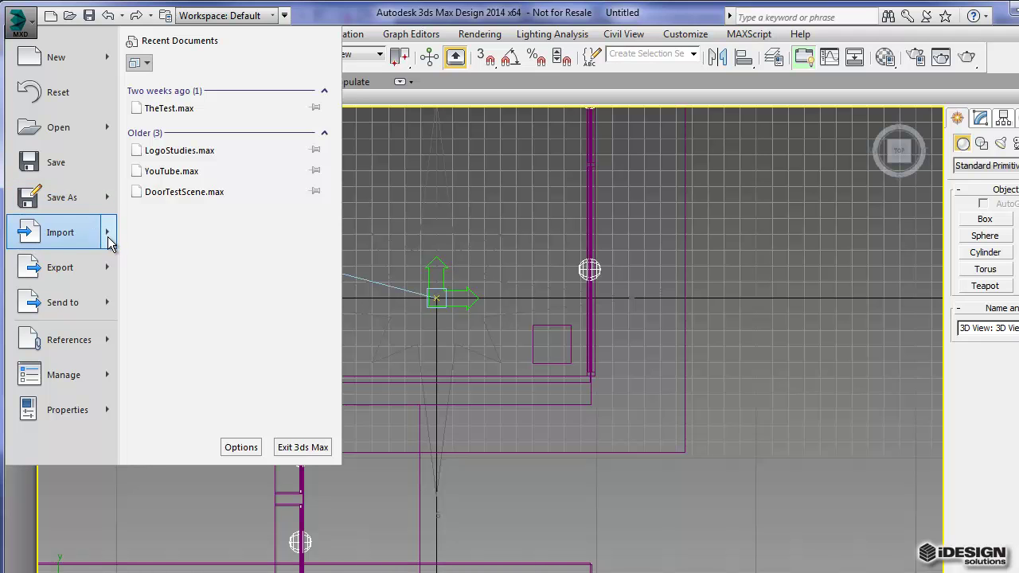
mouse_move(107, 237)
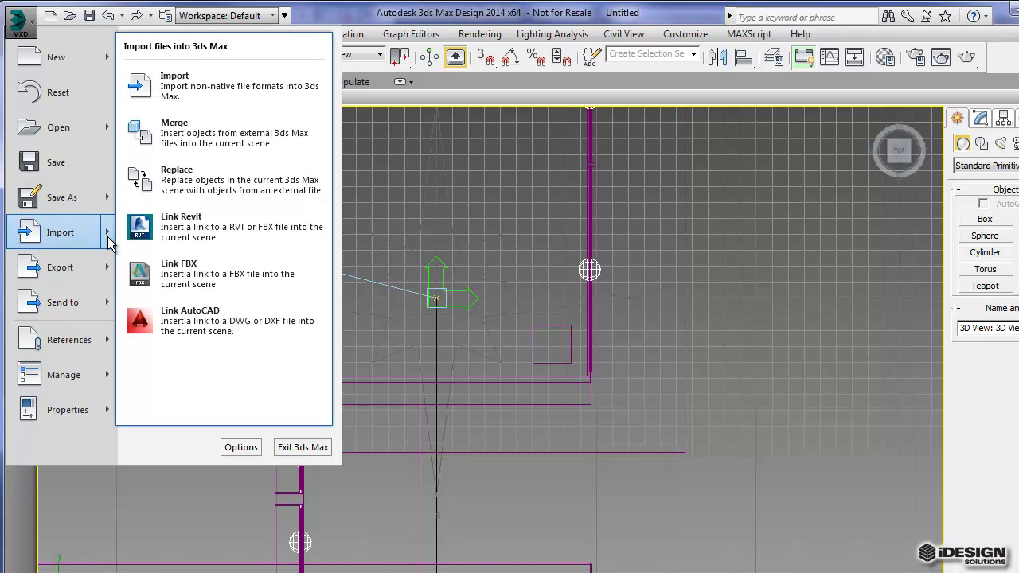
left_click(199, 84)
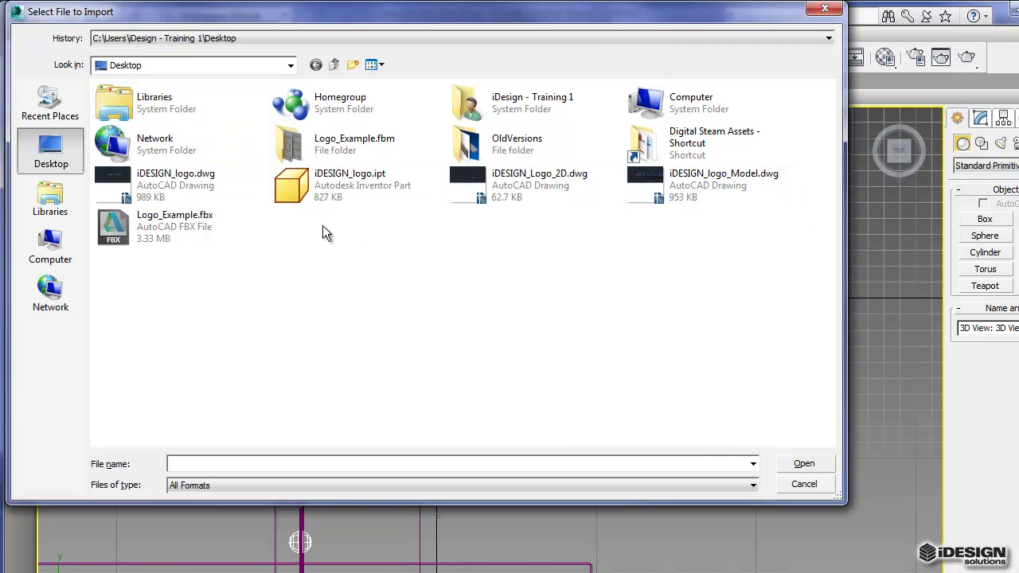
left_click(334, 189)
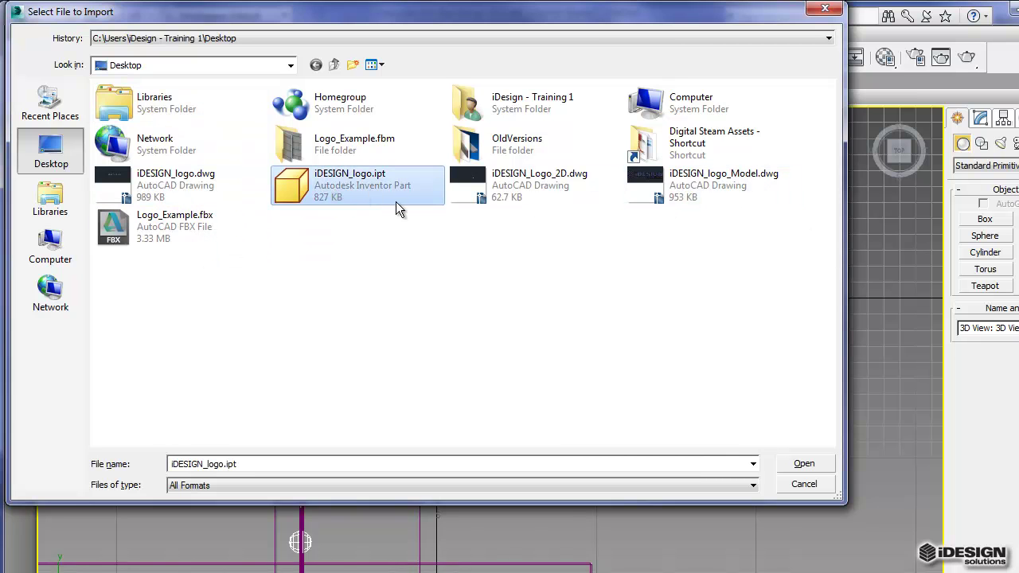
left_click(802, 468)
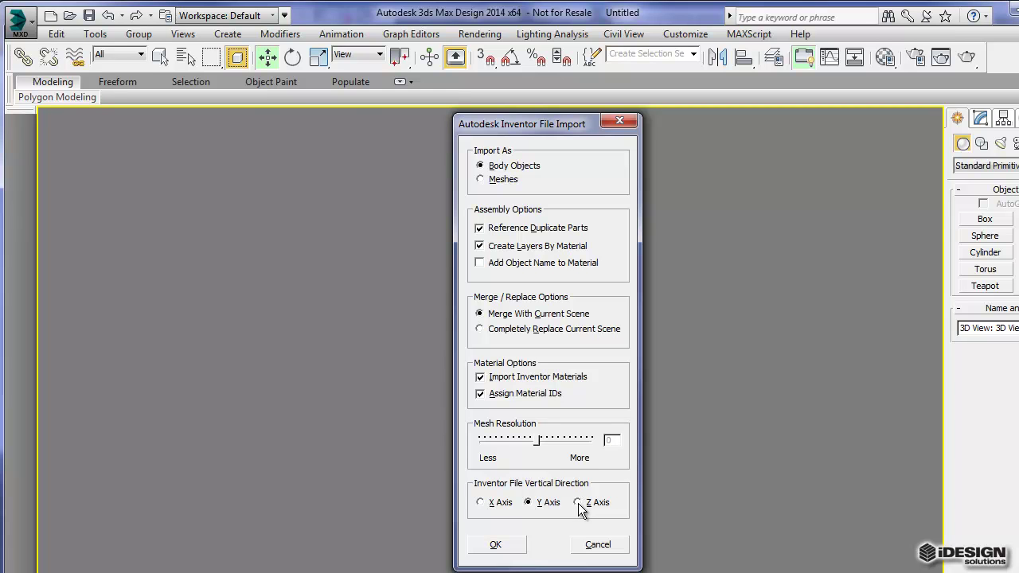
left_click(497, 545)
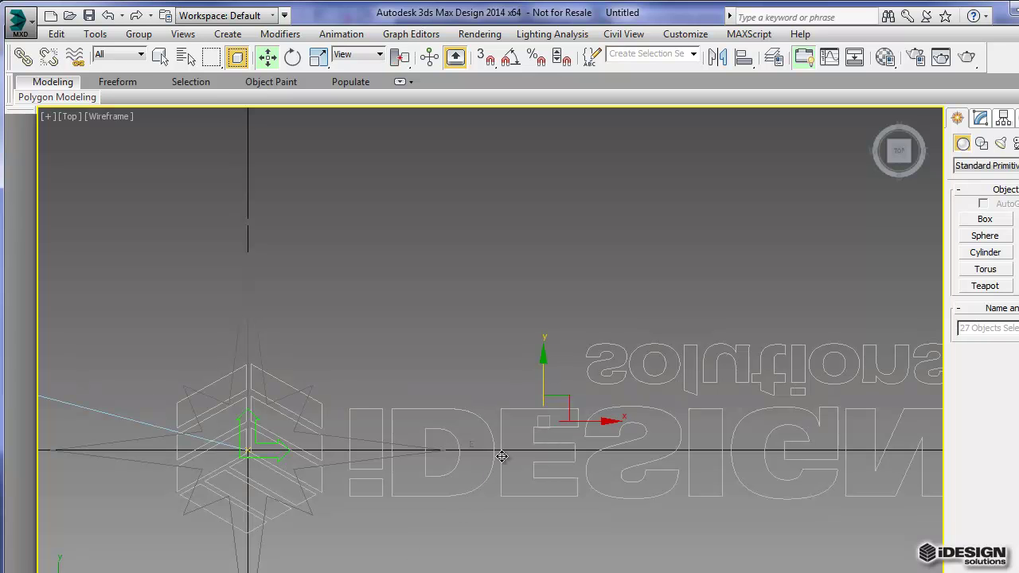
scroll(384, 357, "down", 3)
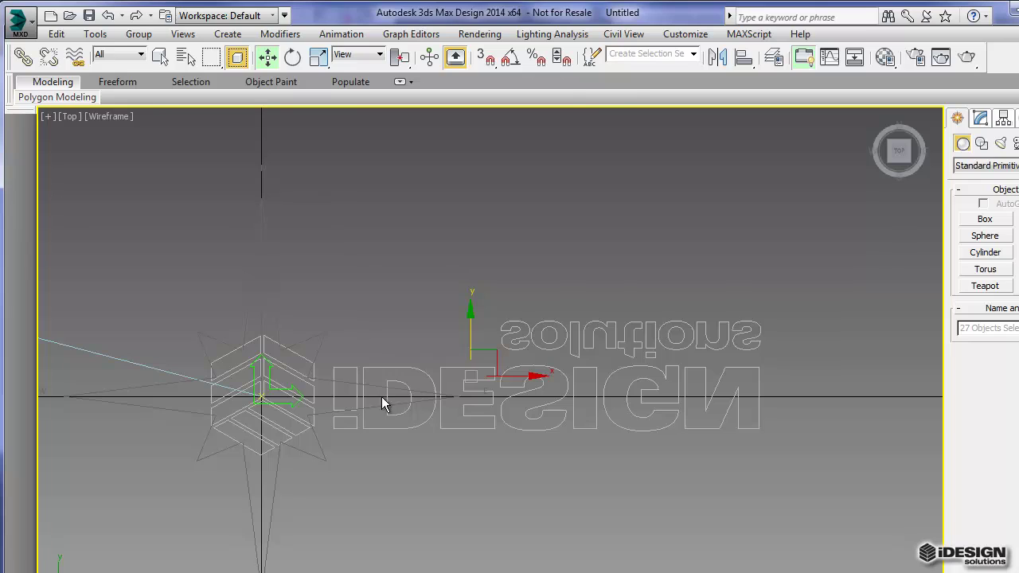
key("alt+Tab")
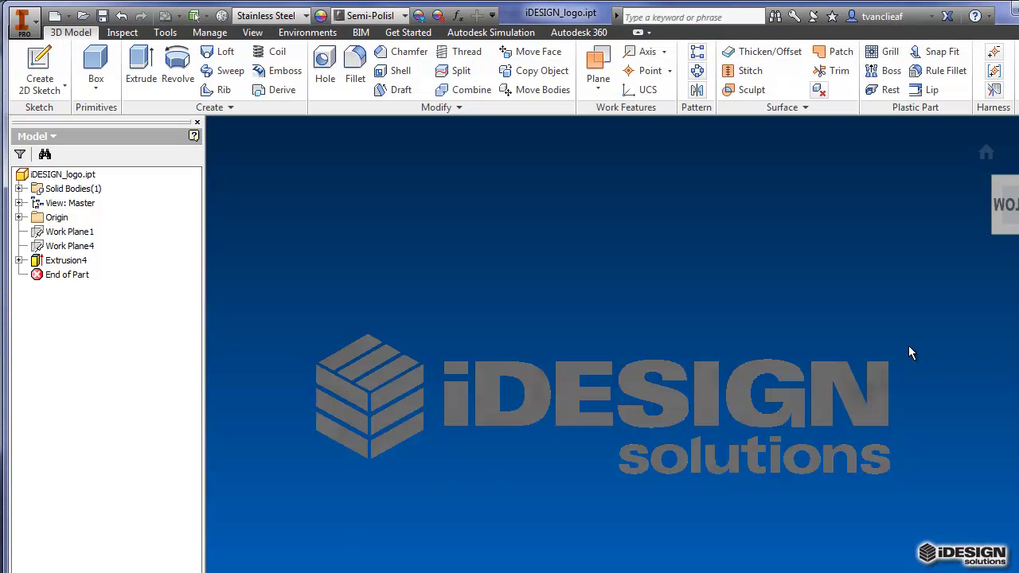
Step: Inspect the iDESIGN logo in Inventor from the ViewCube's Front and Top faces
left_click(1010, 208)
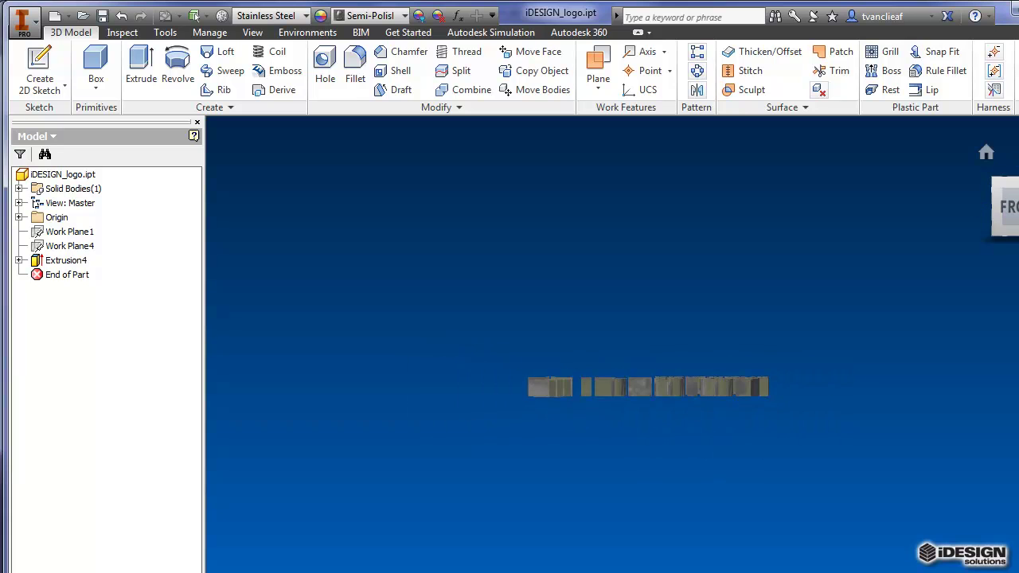
left_click(1004, 171)
scroll(670, 378, "up", 3)
scroll(670, 382, "down", 1)
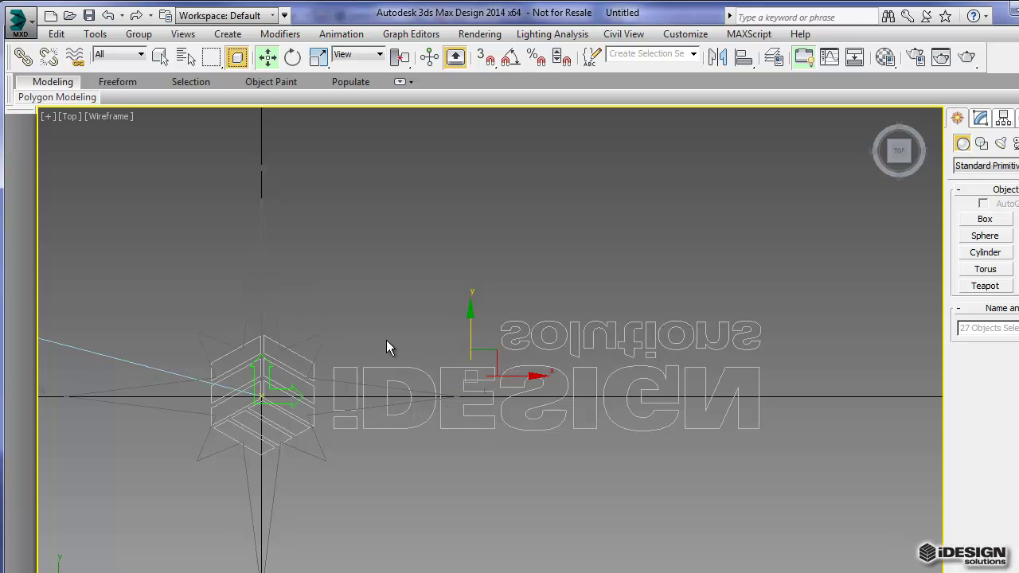
Step: Move the imported logo up and to the right in the Top plan
middle_click_drag(430, 319, 448, 316)
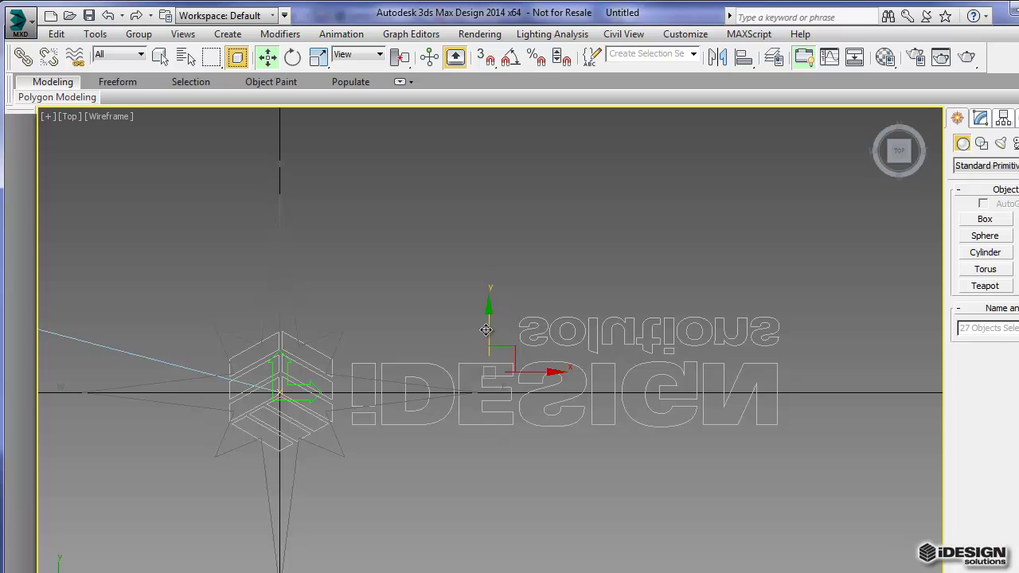
left_click_drag(491, 328, 512, 164)
scroll(517, 316, "down", 4)
middle_click_drag(517, 316, 506, 460)
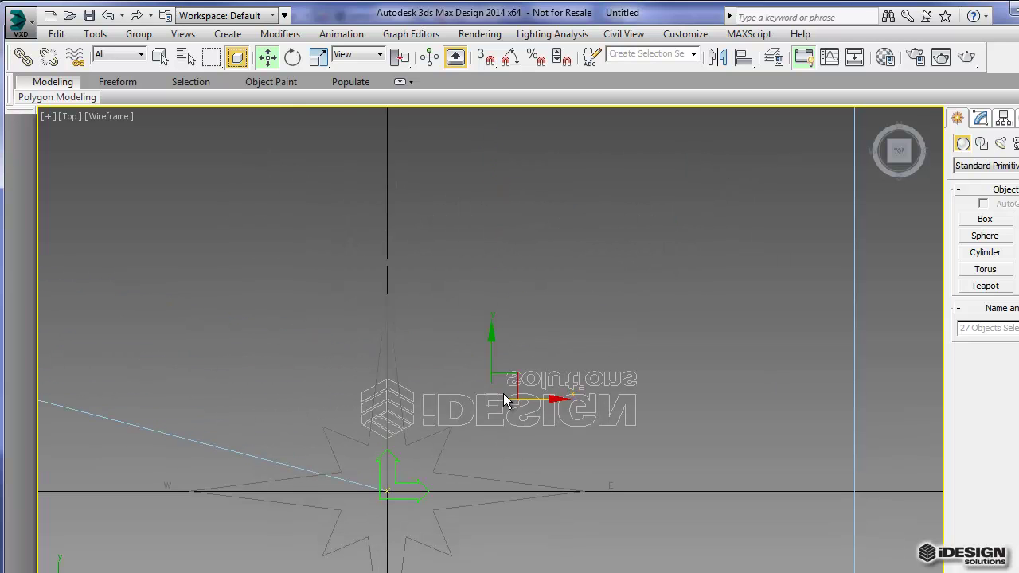
left_click_drag(493, 354, 497, 154)
middle_click_drag(482, 264, 478, 337)
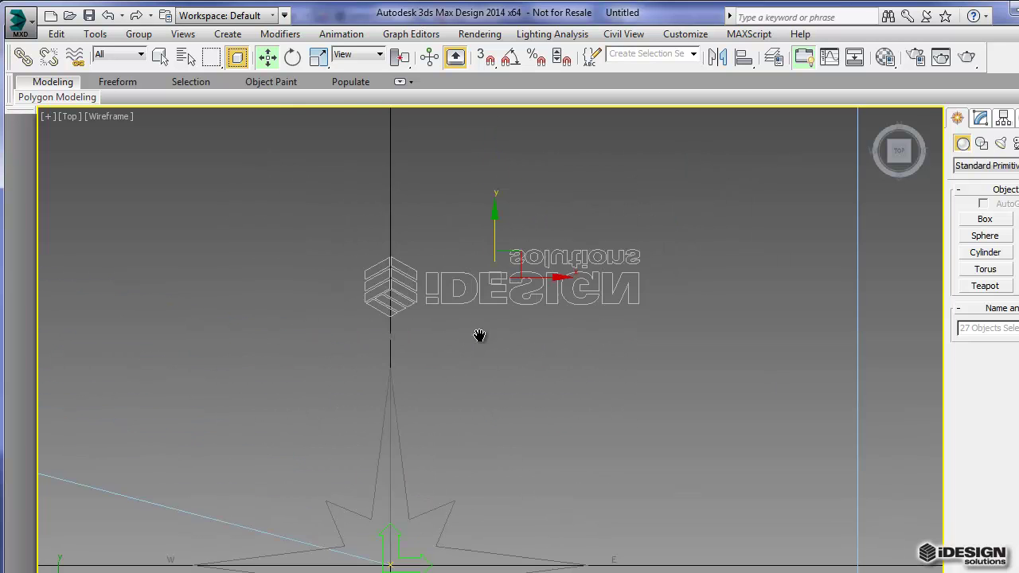
left_click_drag(522, 280, 630, 283)
middle_click_drag(586, 358, 540, 344)
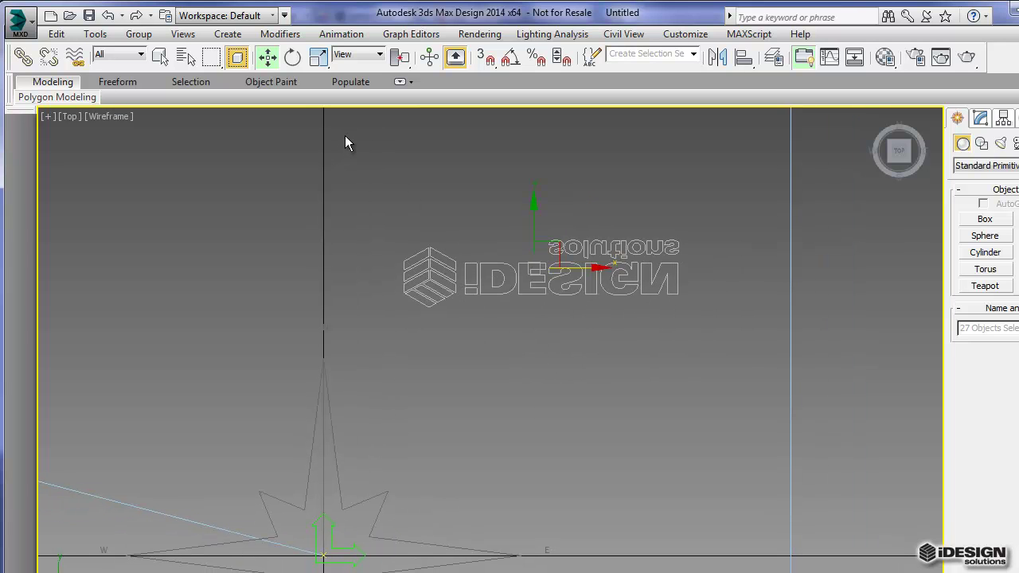
Step: Select all the iDESIGN_logo parts through Select by Name
left_click(186, 59)
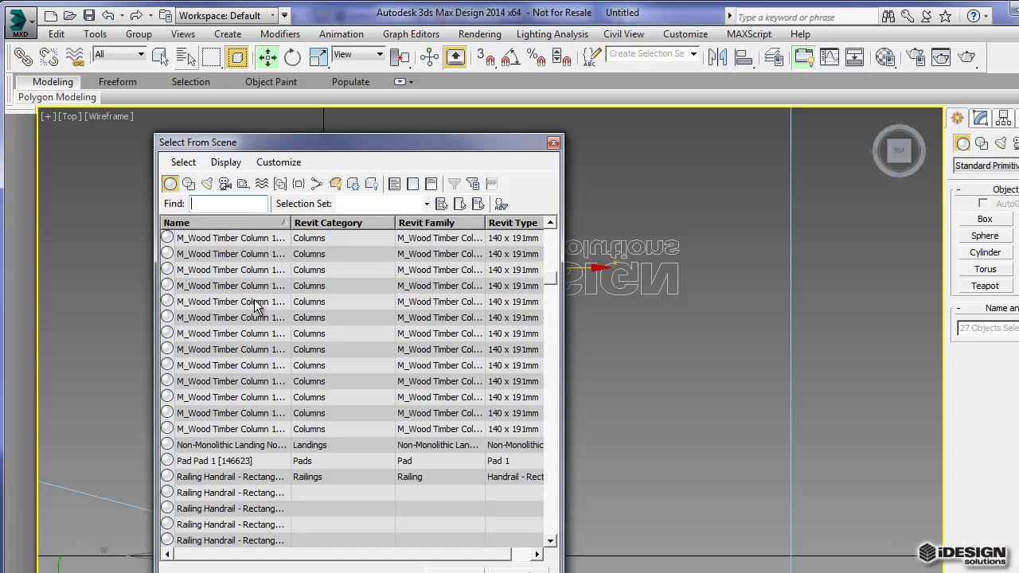
scroll(257, 306, "down", 1)
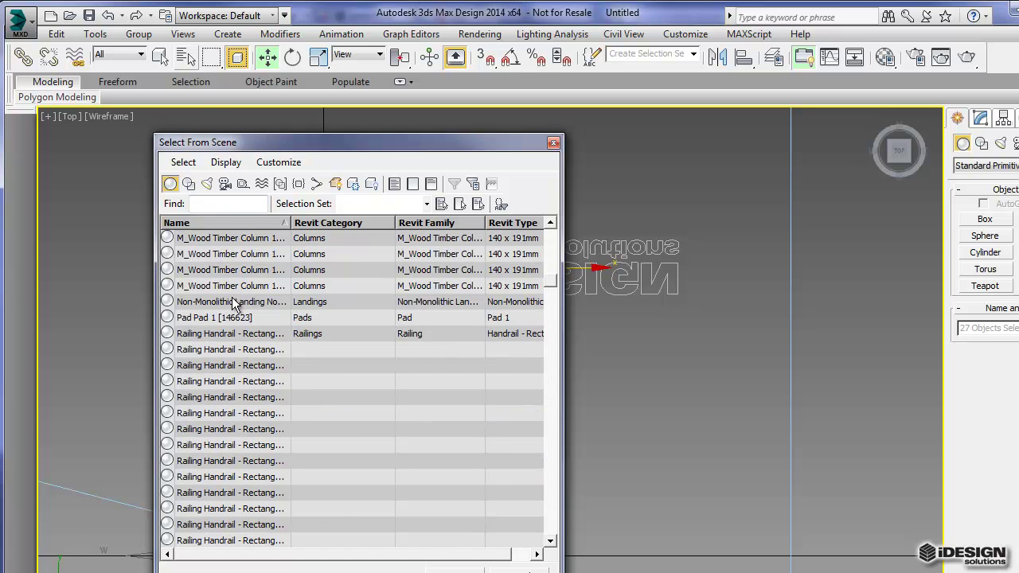
scroll(234, 301, "up", 8)
scroll(234, 304, "up", 2)
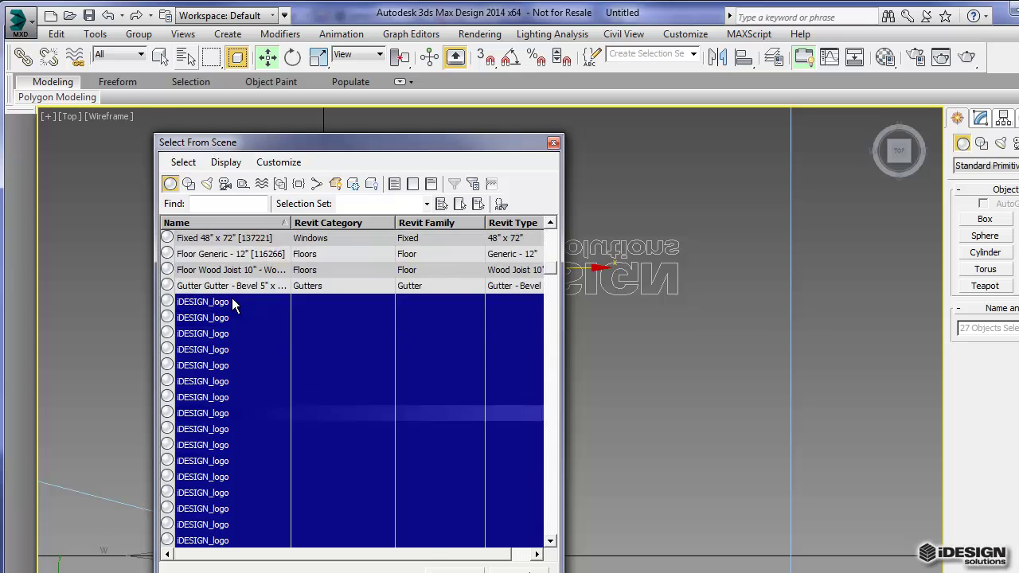
scroll(223, 315, "down", 2)
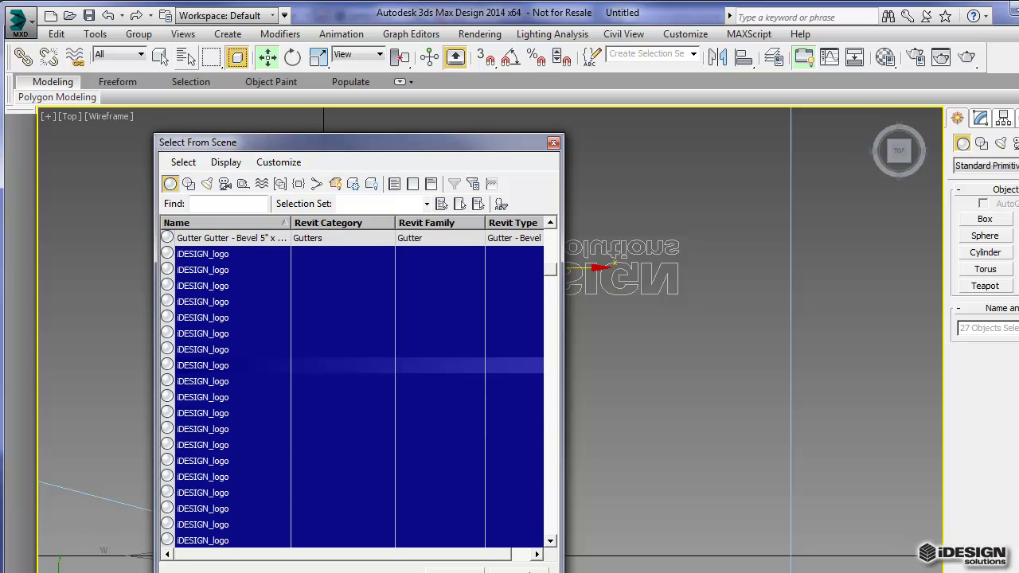
key("Return")
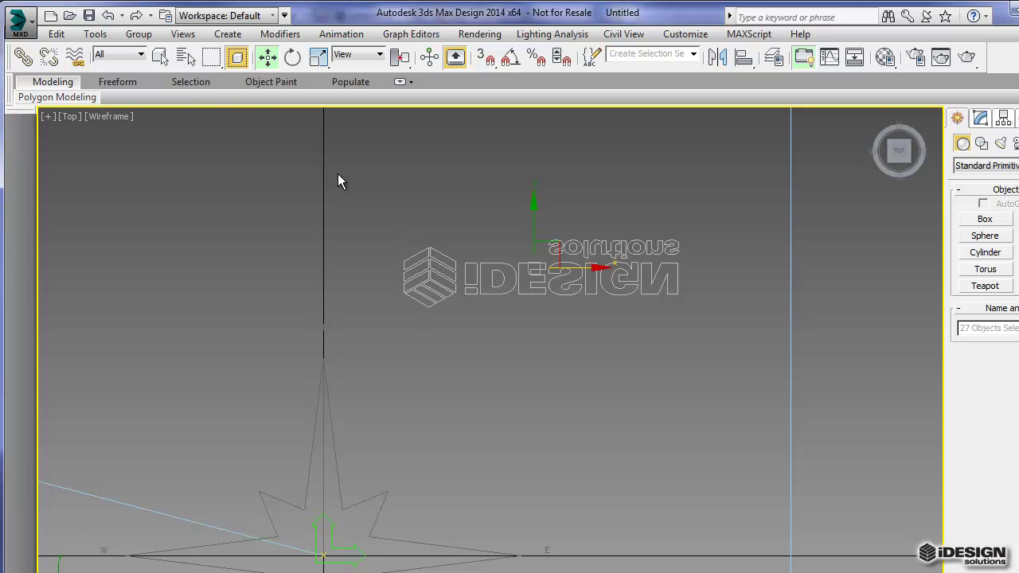
Step: Group the selected logo parts under the name 'Logo' and select the new group
left_click(139, 34)
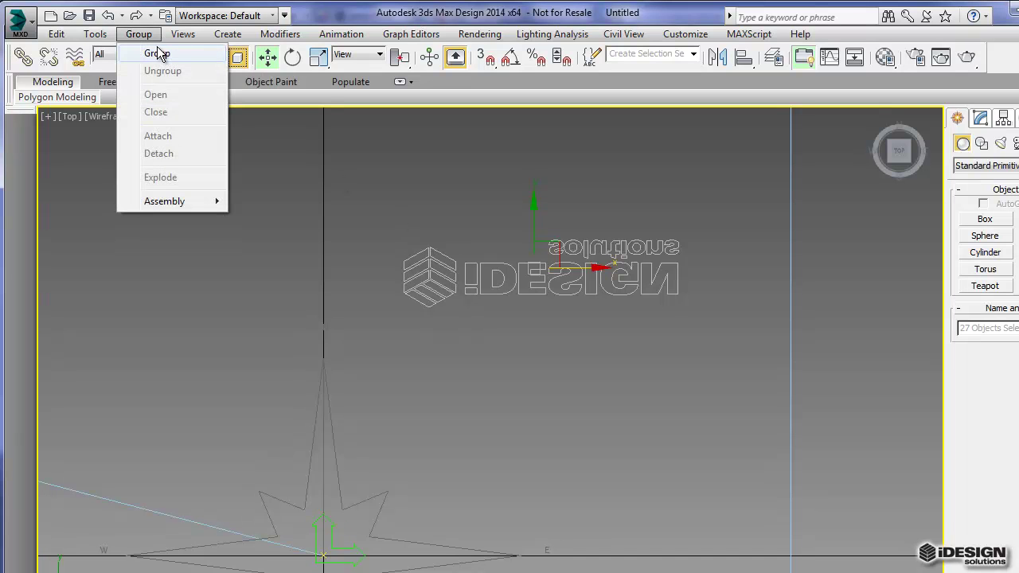
left_click(156, 51)
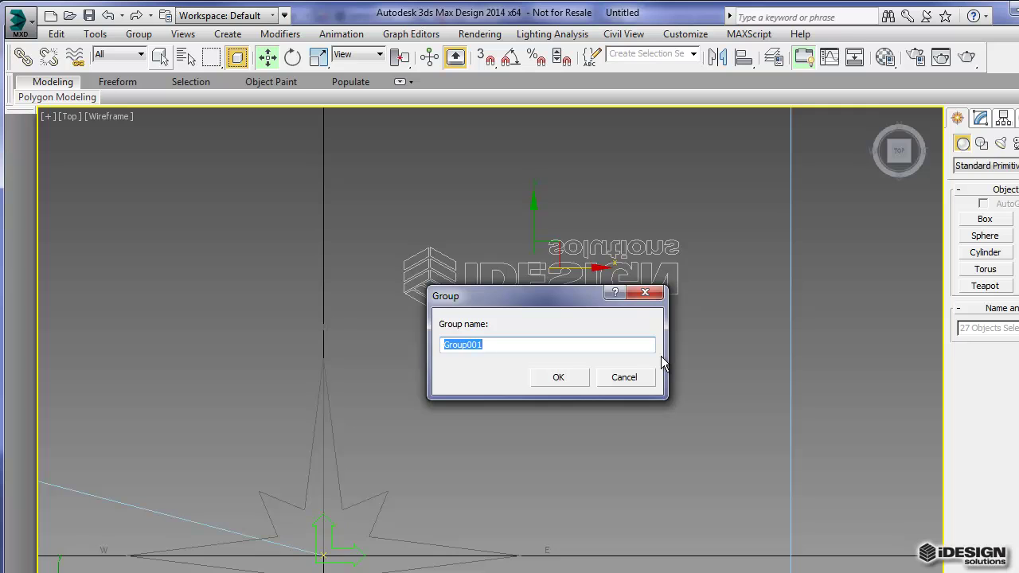
type("Logo")
left_click(582, 376)
left_click(523, 306)
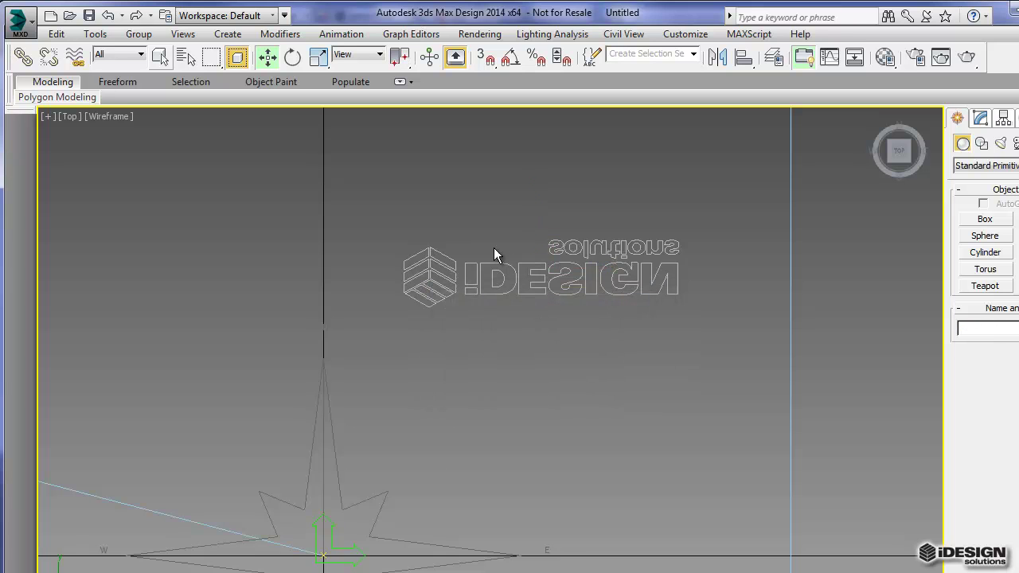
left_click(465, 295)
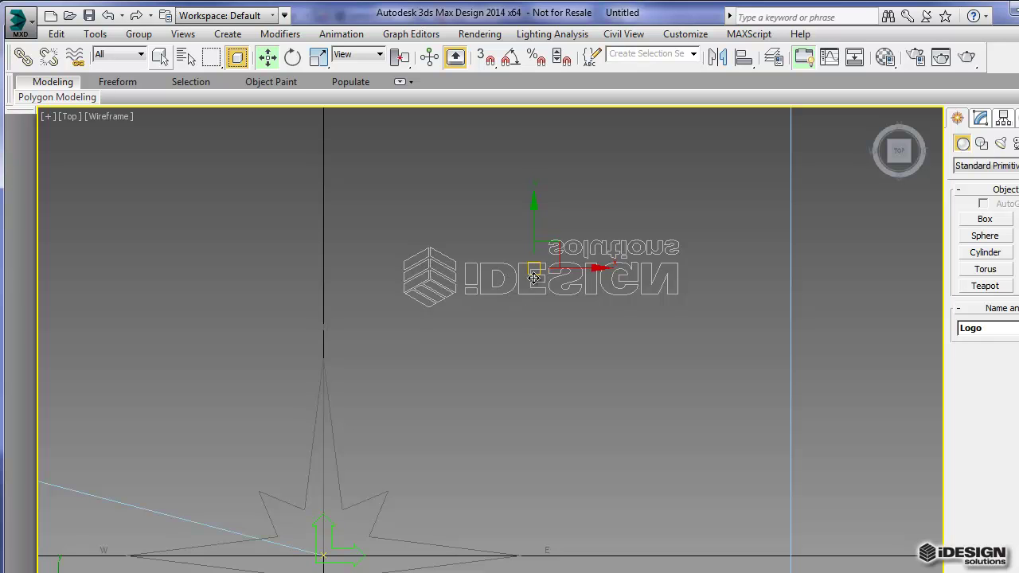
Step: Move the Logo down and to the left, beside the wall below the round tables
scroll(504, 193, "down", 6)
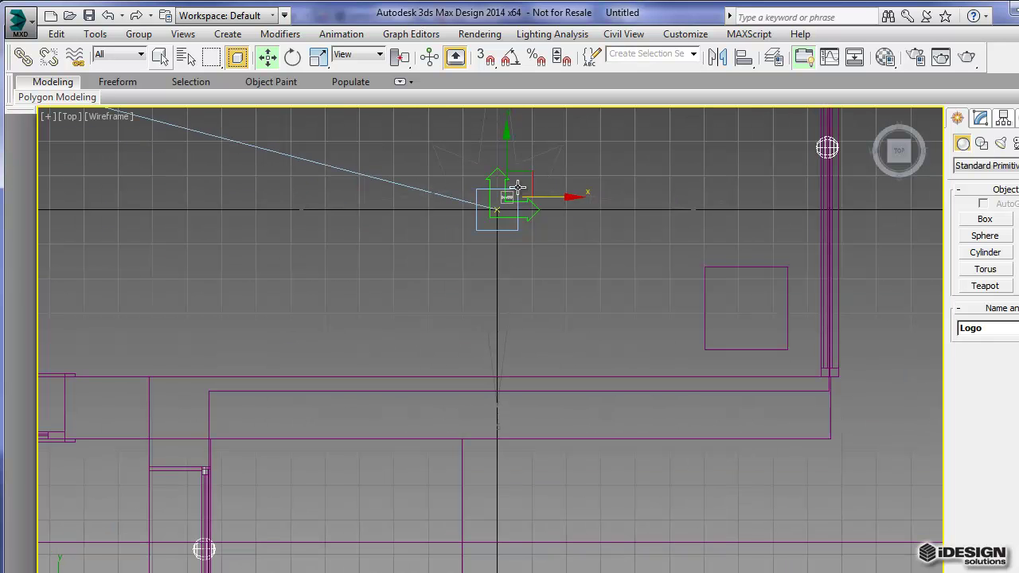
scroll(514, 184, "down", 5)
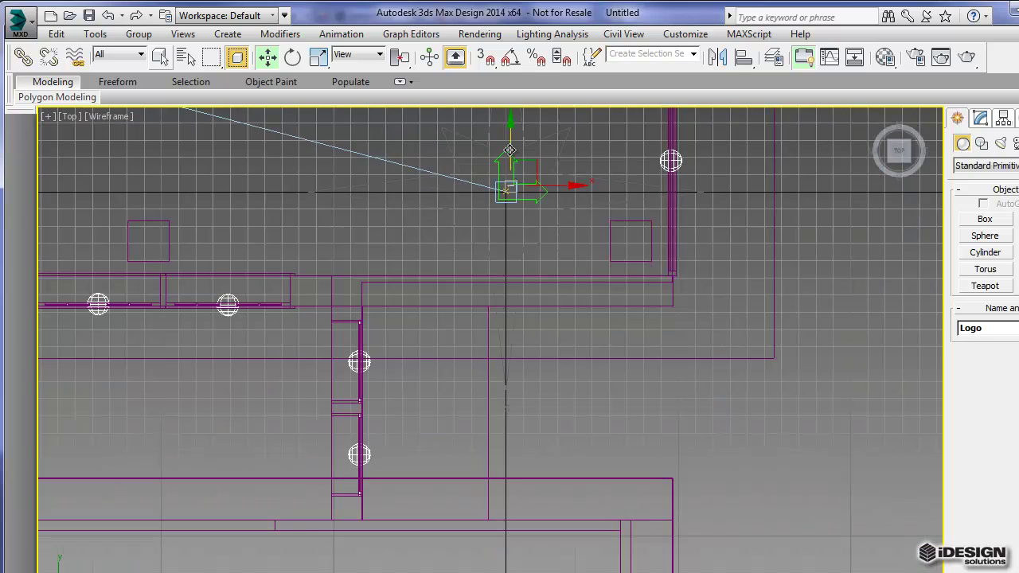
left_click_drag(512, 151, 636, 410)
scroll(517, 207, "down", 2)
scroll(617, 163, "down", 2)
scroll(625, 430, "up", 4)
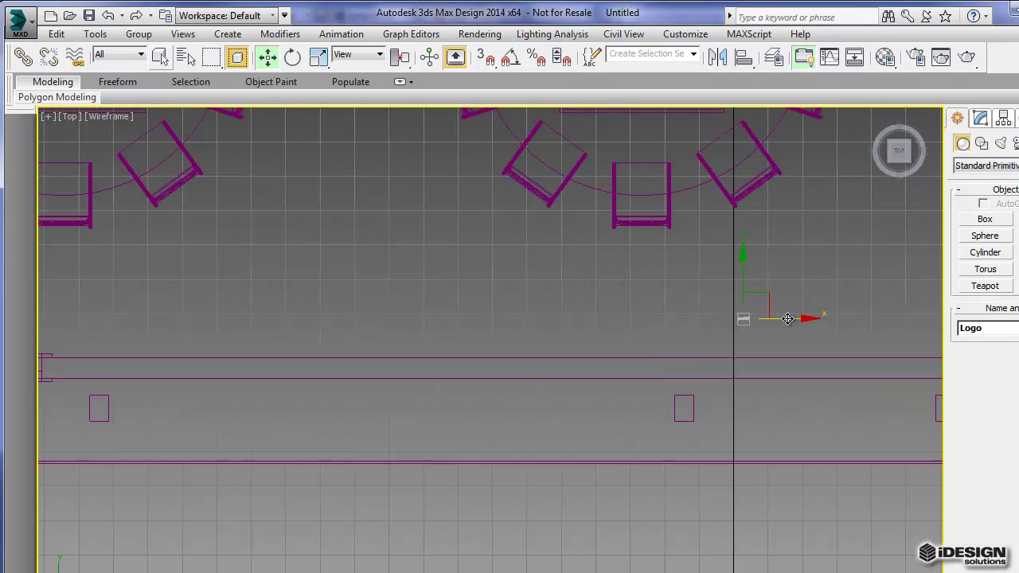
left_click_drag(770, 318, 552, 332)
scroll(478, 287, "down", 2)
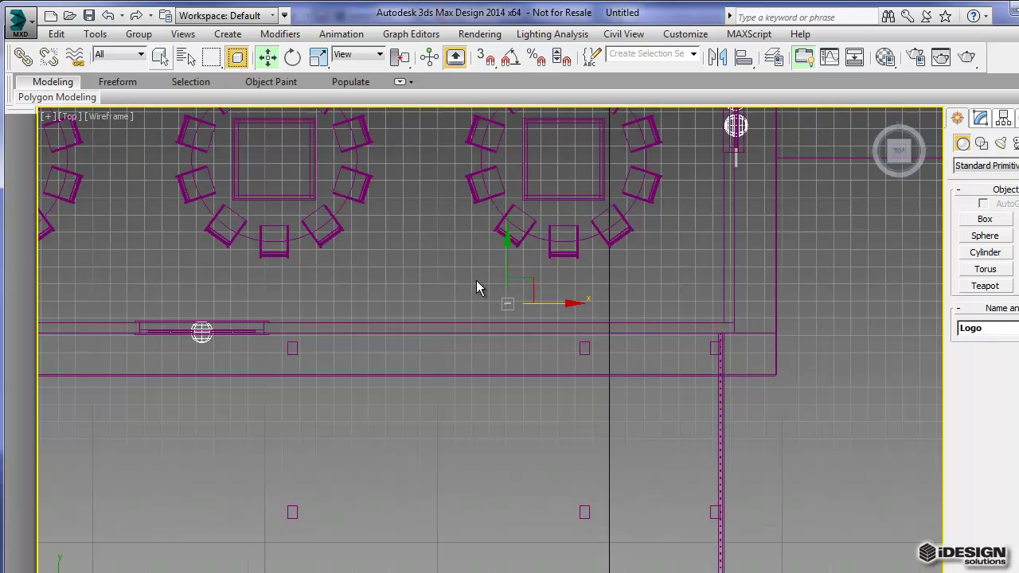
middle_click_drag(478, 287, 445, 371)
Step: Enlarge the Logo with Select and Uniform Scale
left_click(318, 57)
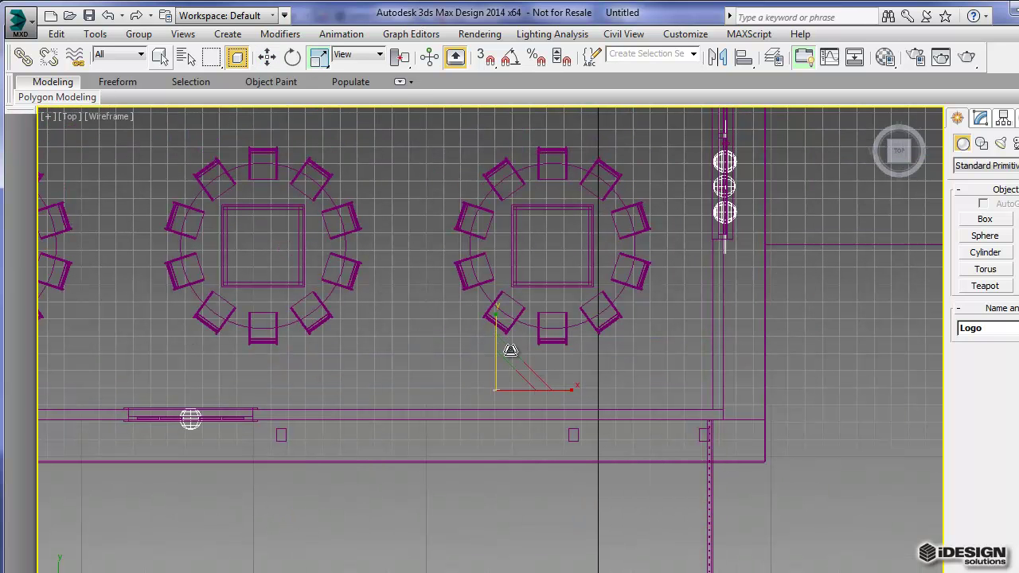
left_click_drag(519, 366, 748, 199)
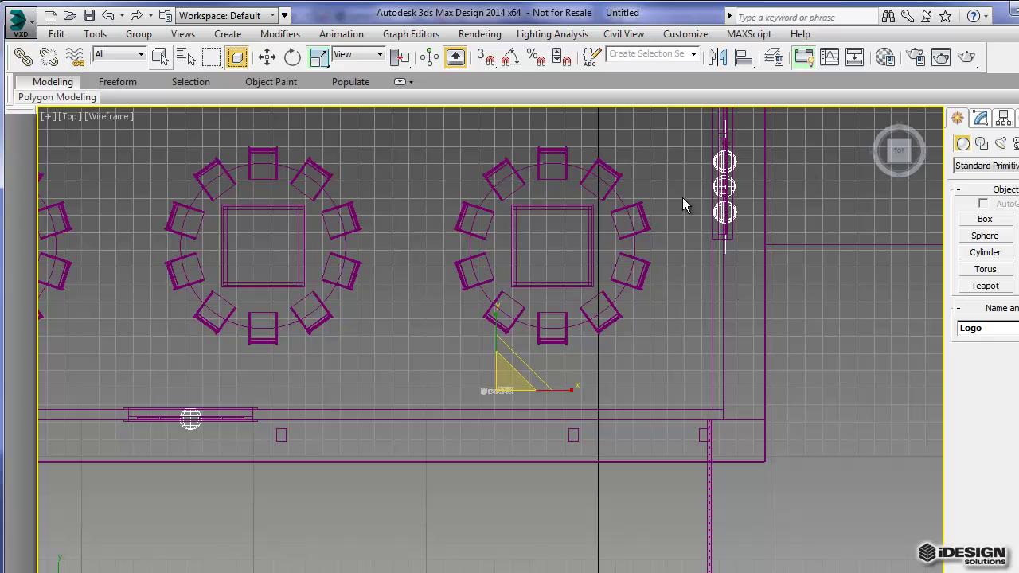
middle_click_drag(506, 387, 497, 438)
left_click_drag(500, 422, 531, 383)
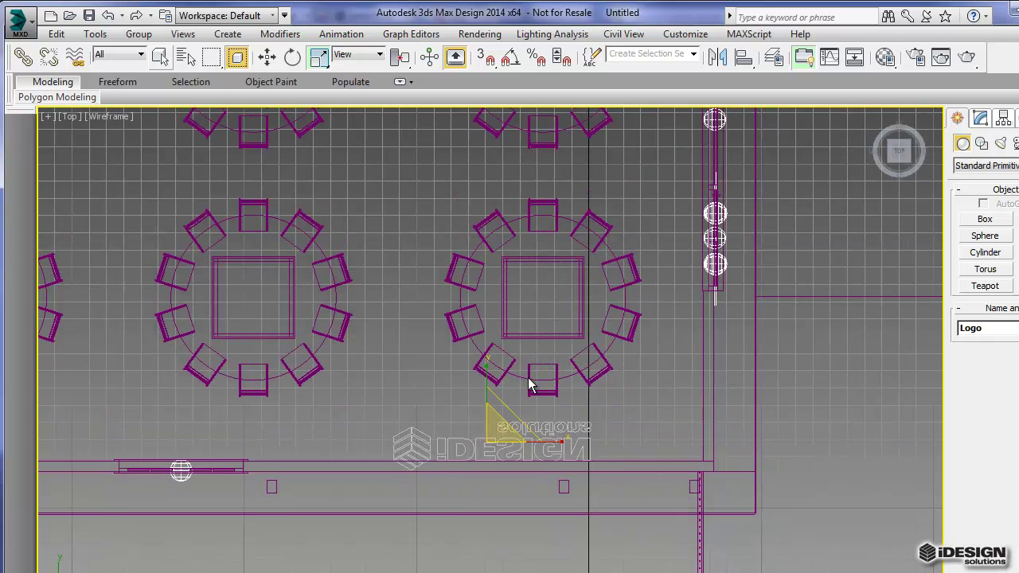
middle_click_drag(487, 412, 441, 386)
left_click_drag(440, 385, 455, 431)
scroll(382, 388, "up", 2)
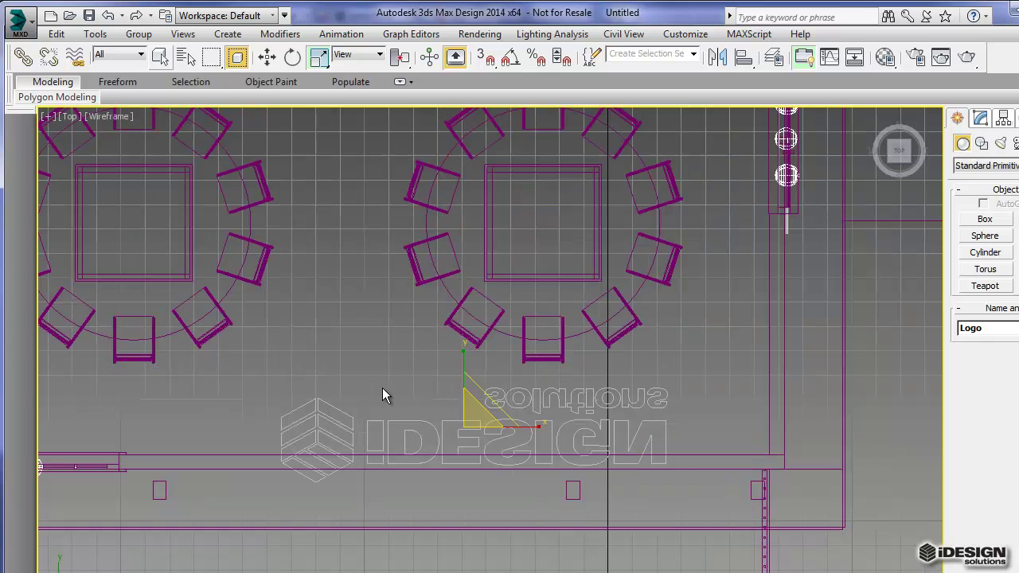
Step: Rotate the Logo 90° about the X axis so it stands upright, then zoom out
left_click(293, 58)
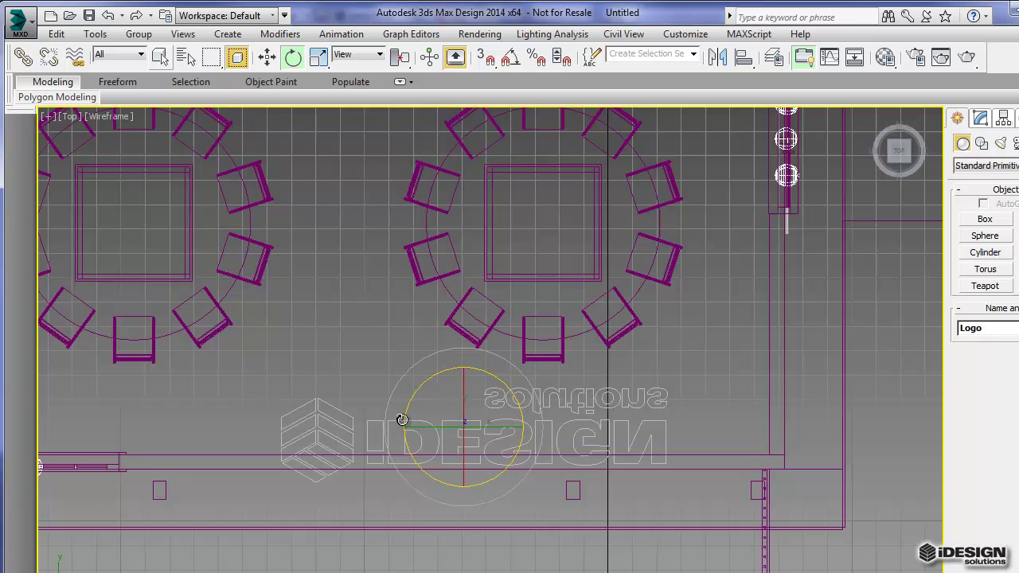
left_click_drag(465, 381, 465, 525)
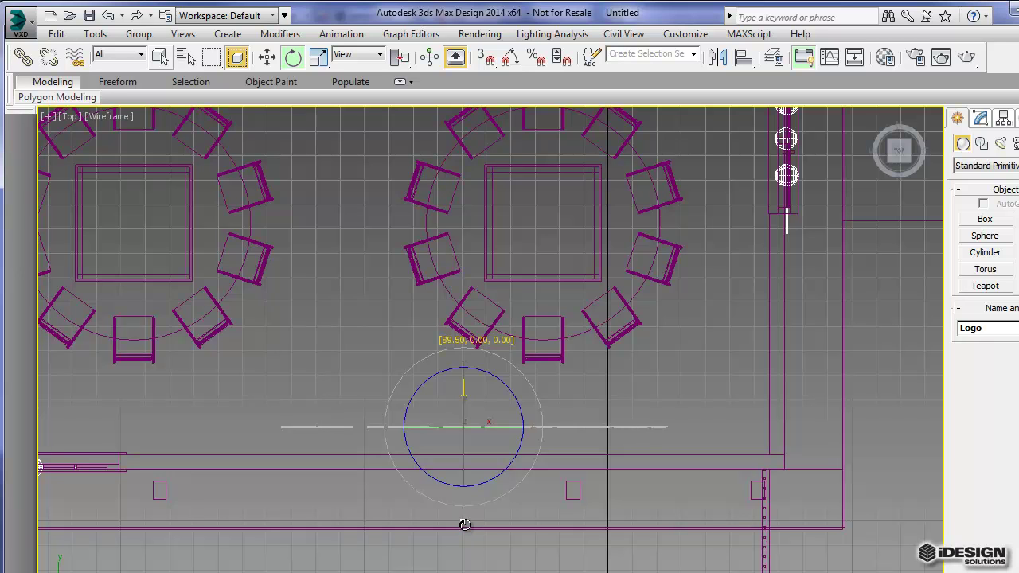
left_click_drag(464, 525, 465, 525)
scroll(355, 378, "down", 5)
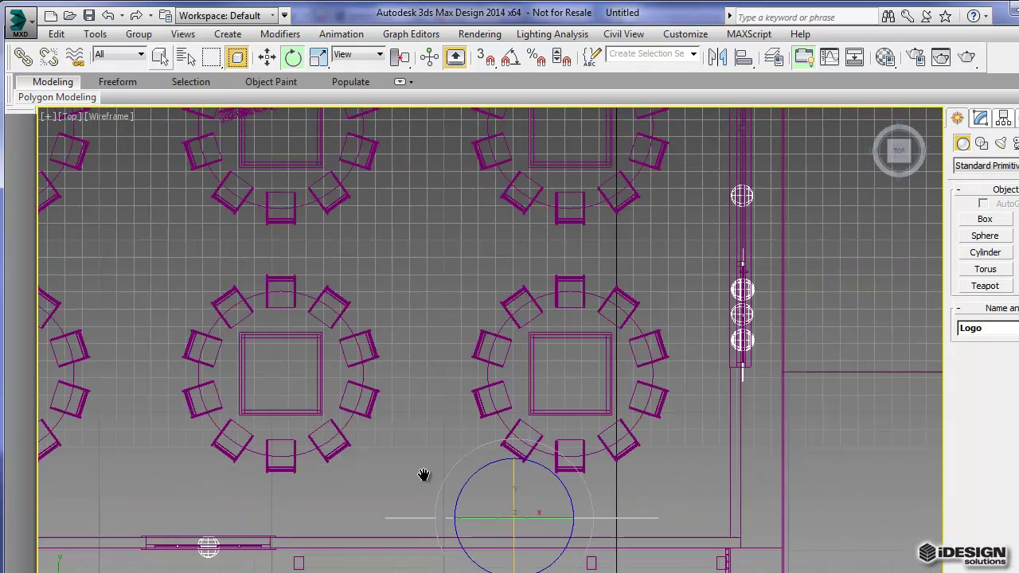
scroll(421, 453, "down", 2)
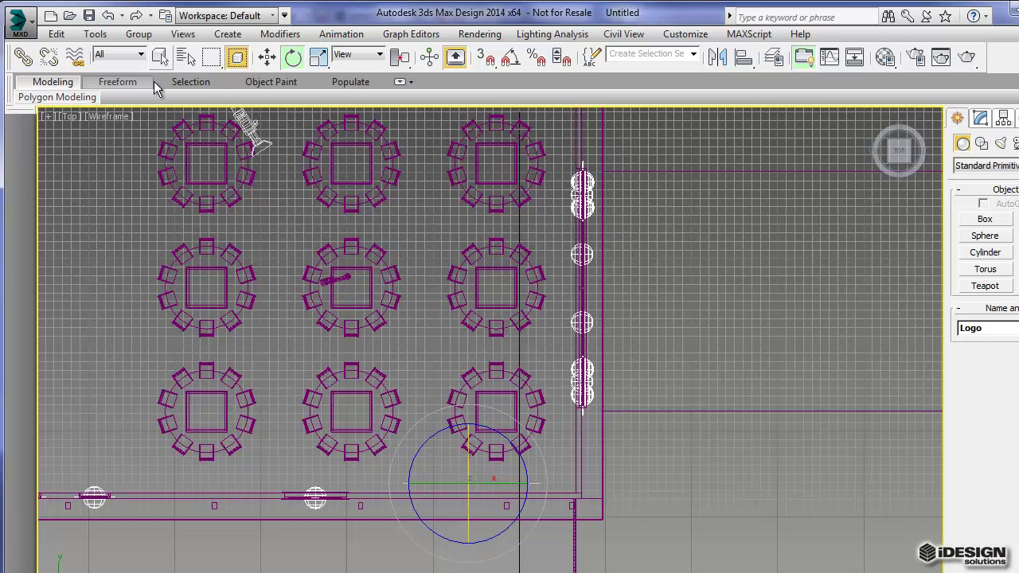
Step: Switch the viewport to the 3D View 1 camera and activate Select and Move
left_click(72, 120)
mouse_move(227, 134)
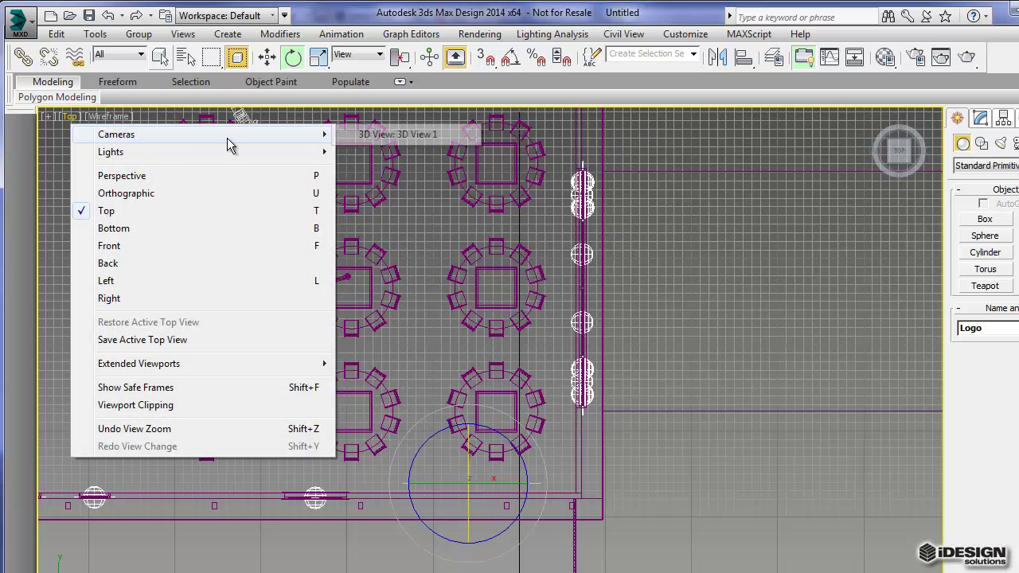
left_click(374, 131)
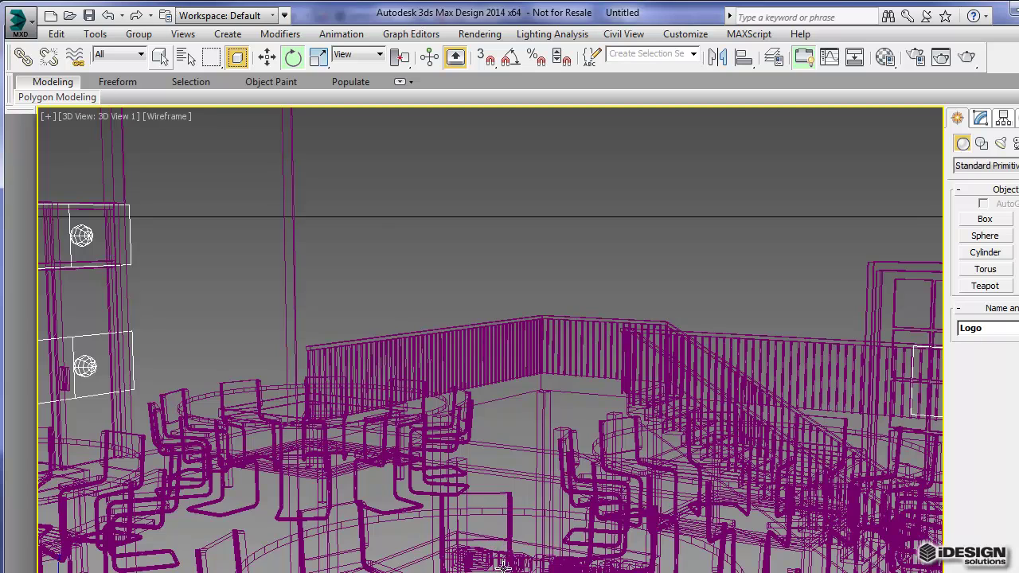
left_click(268, 57)
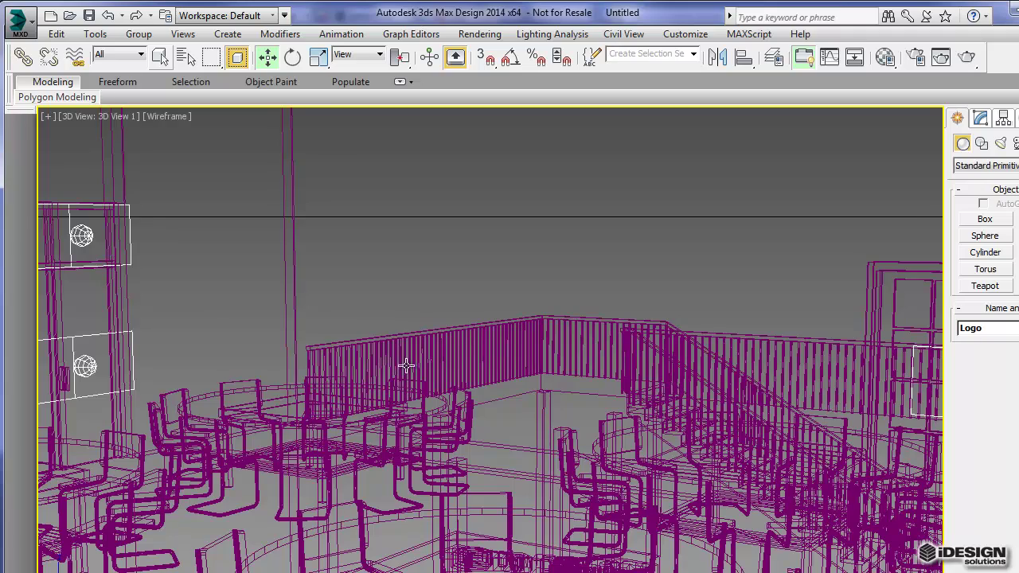
left_click(83, 116)
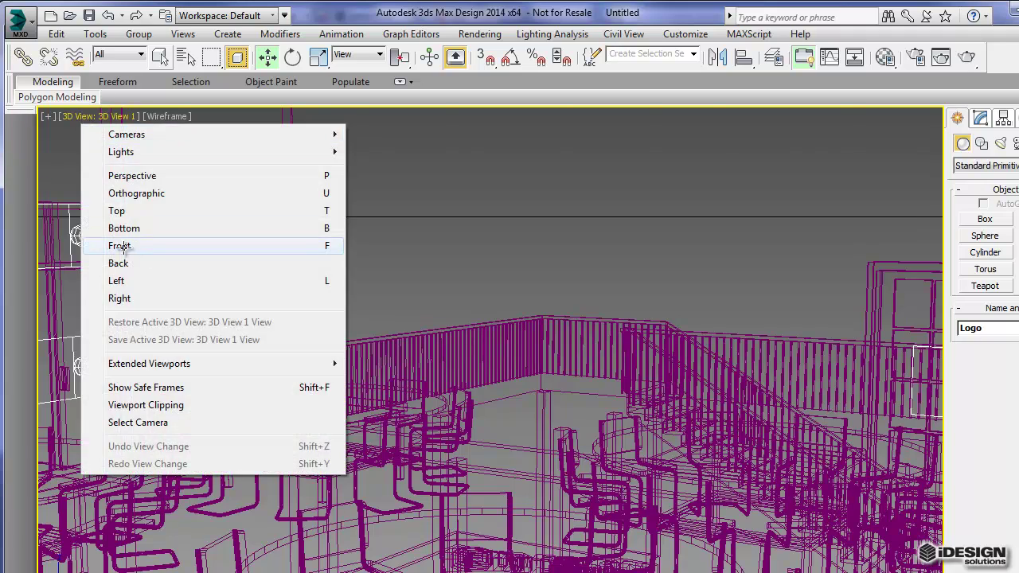
Step: In the Front view, raise the Logo along Y to the building's upper right, then deselect it
left_click(116, 246)
scroll(440, 269, "down", 8)
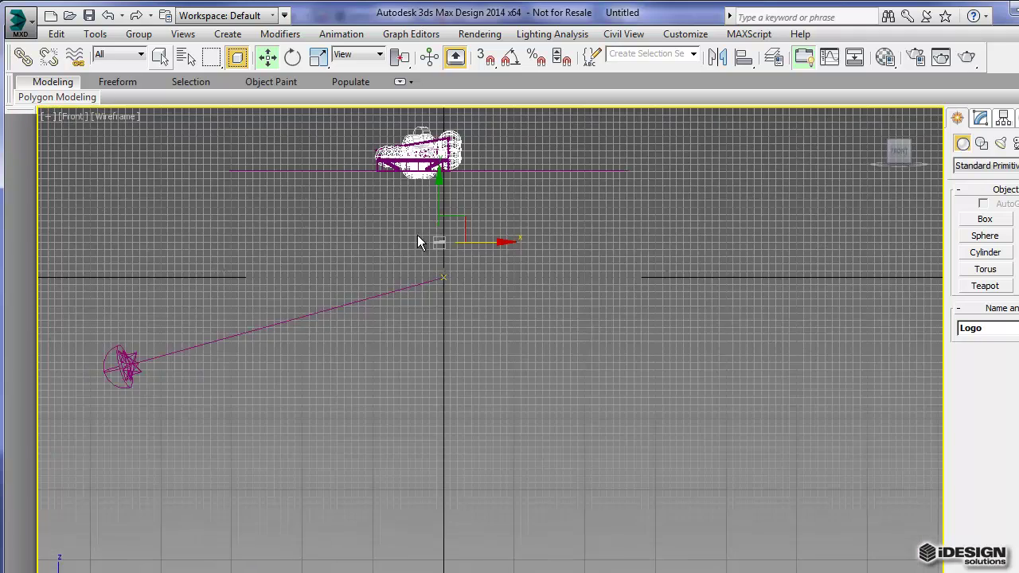
middle_click_drag(417, 235, 476, 398)
scroll(477, 406, "up", 3)
left_click_drag(495, 348, 495, 160)
middle_click_drag(419, 192, 393, 570)
left_click_drag(459, 529, 472, 383)
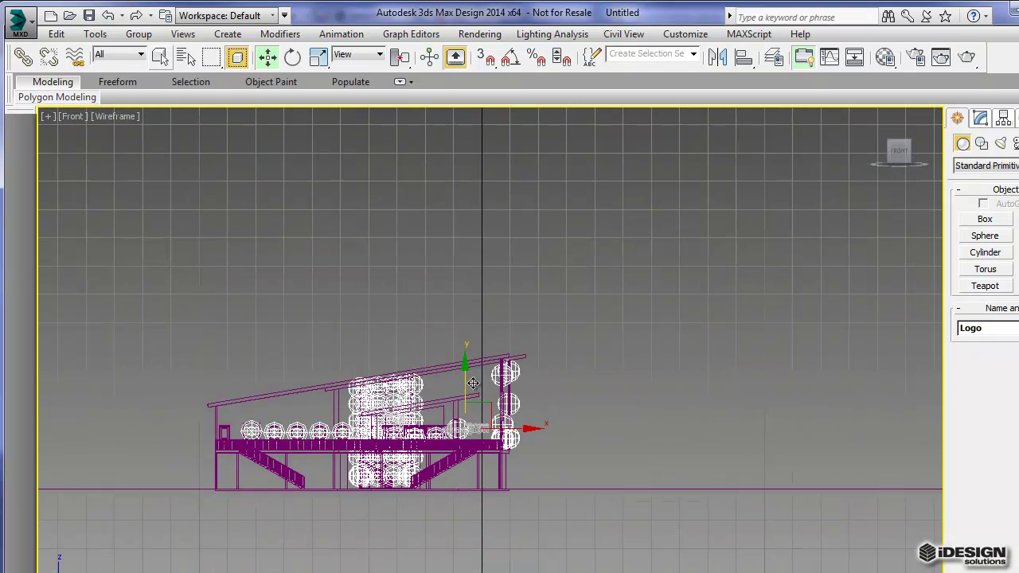
left_click(382, 320)
left_click(73, 116)
Step: Back in 3D View 1, select the Logo and raise it a little higher
mouse_move(96, 132)
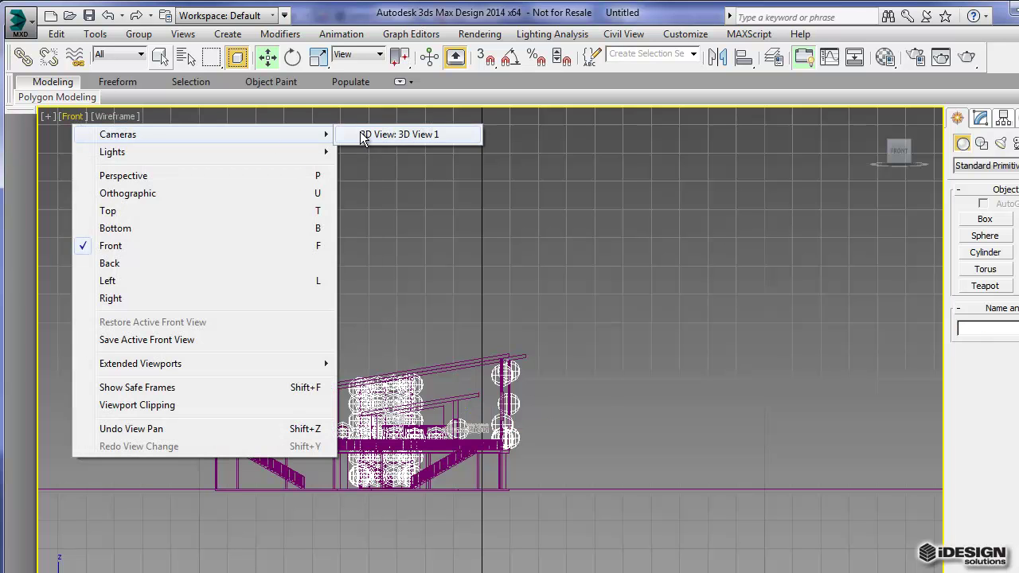
left_click(394, 129)
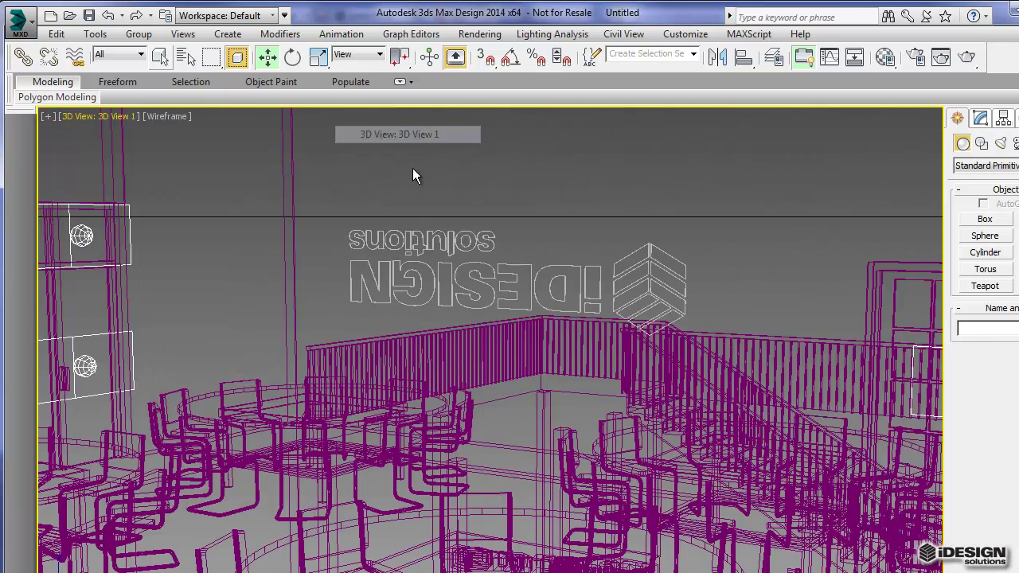
left_click(486, 275)
left_click_drag(462, 271, 462, 221)
middle_click_drag(462, 221, 408, 234)
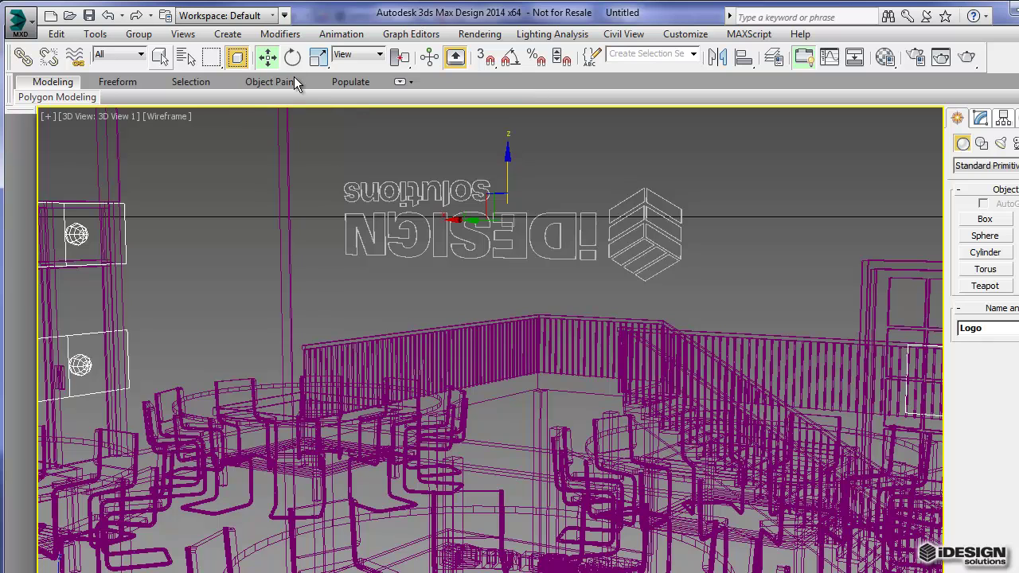
Step: Rotate the Logo 180° about its vertical axis so iDESIGN solutions reads correctly
left_click(293, 57)
left_click_drag(538, 175, 547, 371)
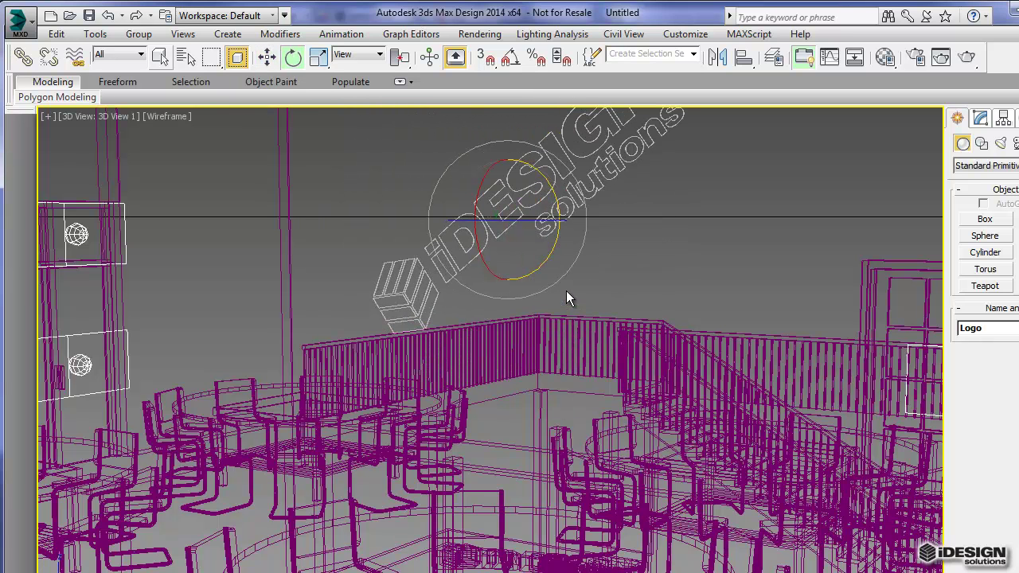
key("ctrl+z")
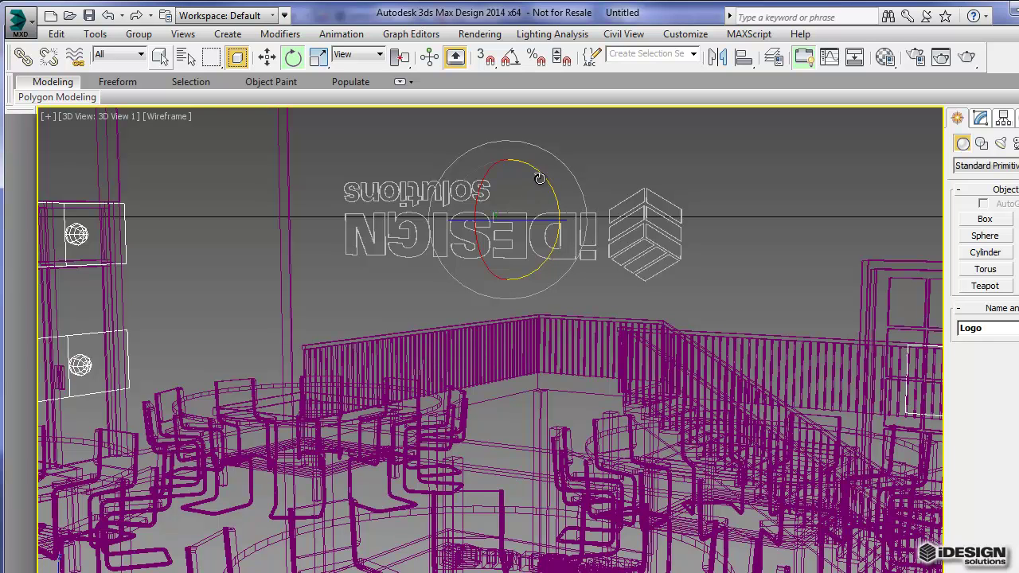
left_click_drag(518, 159, 689, 500)
key("ctrl+z")
key("ctrl+y")
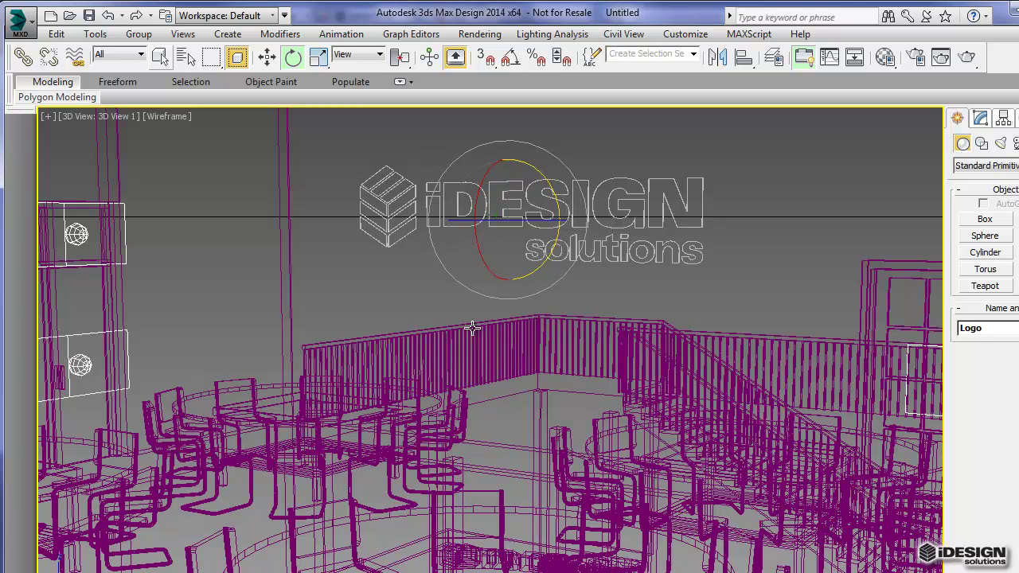
Step: In the Top view, move the Logo down along Y onto the wall line and deselect it
left_click(111, 118)
left_click(173, 209)
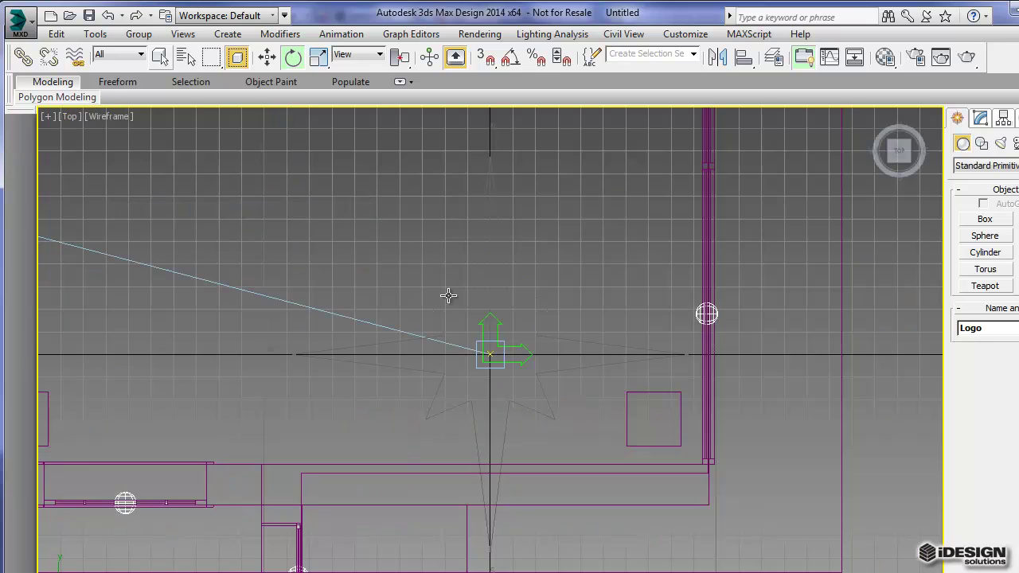
scroll(432, 402, "down", 5)
middle_click_drag(550, 334, 590, 119)
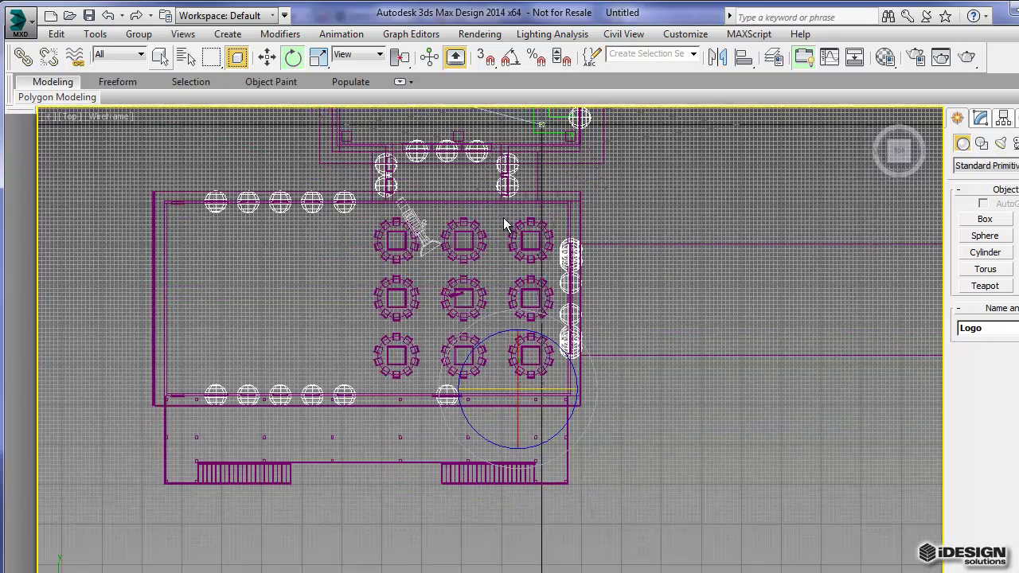
scroll(488, 389, "up", 3)
scroll(488, 389, "up", 8)
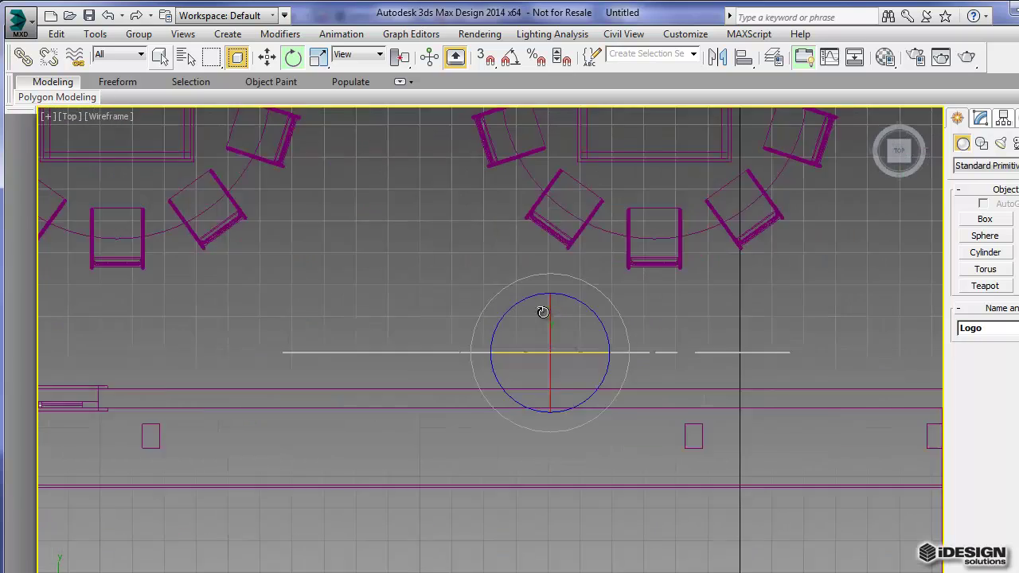
key("w")
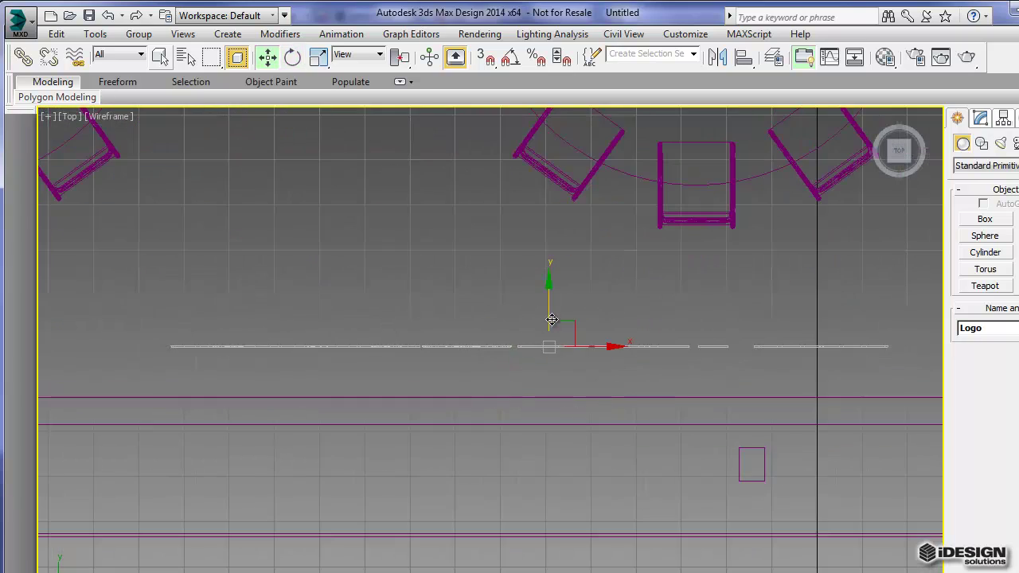
left_click_drag(550, 305, 547, 355)
left_click(482, 362)
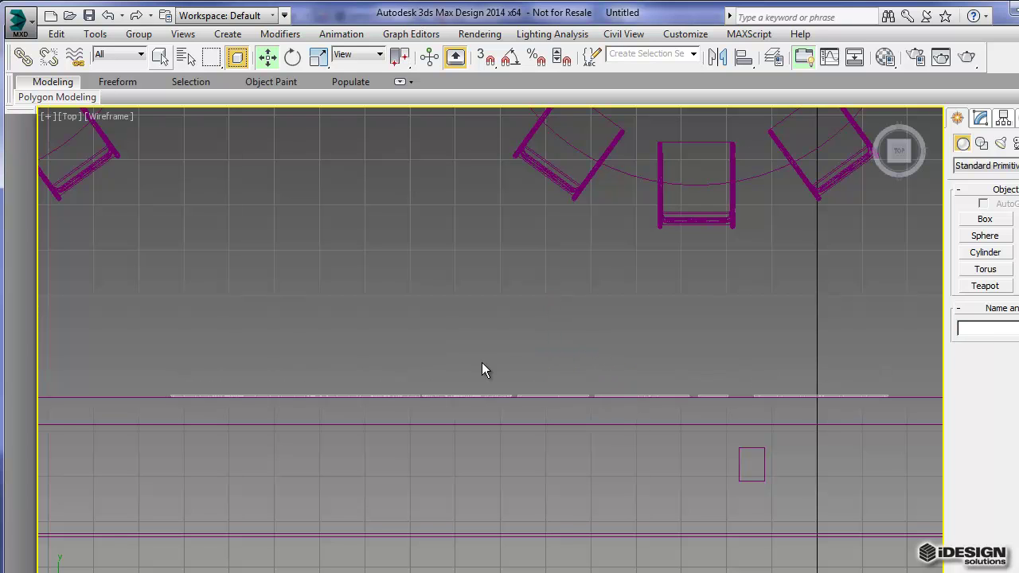
left_click(71, 117)
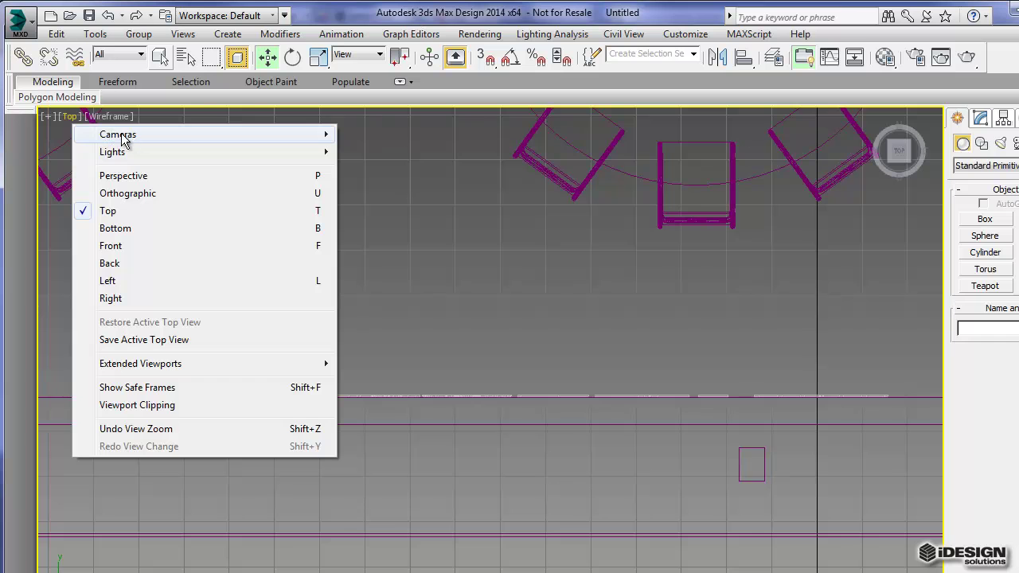
Step: Show 3D View 1 with Shaded display instead of Wireframe
mouse_move(248, 135)
left_click(367, 135)
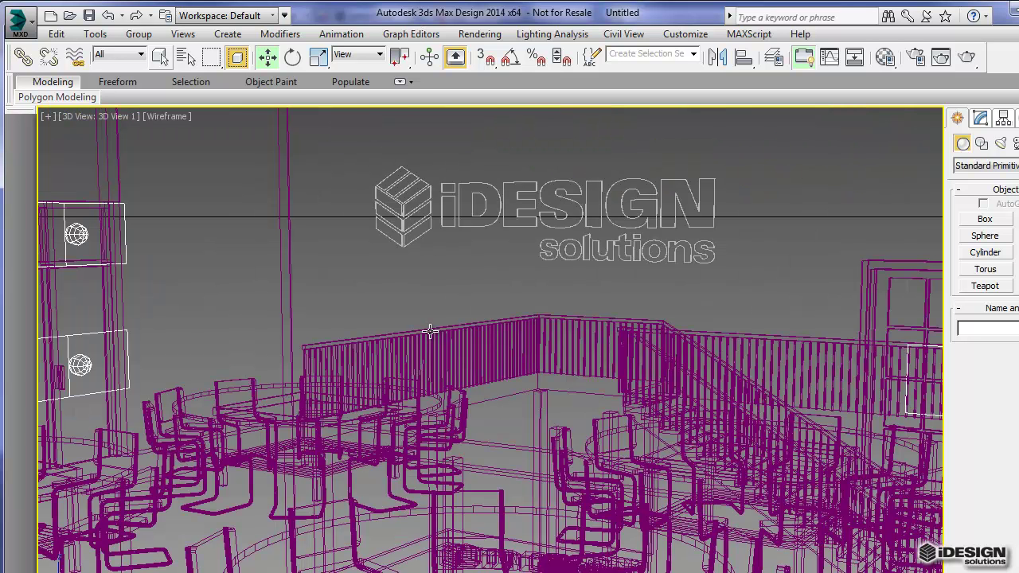
left_click(170, 121)
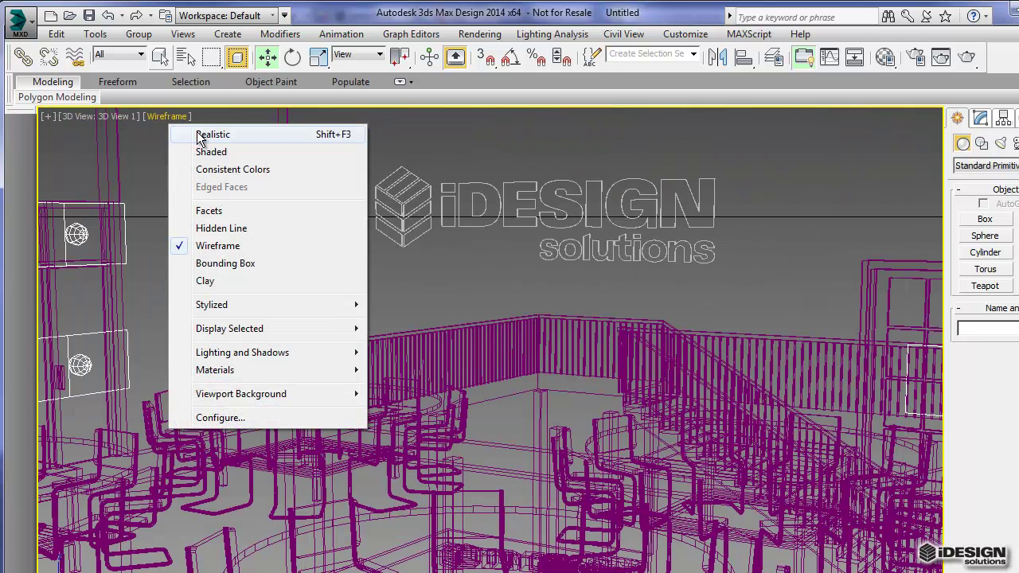
left_click(242, 153)
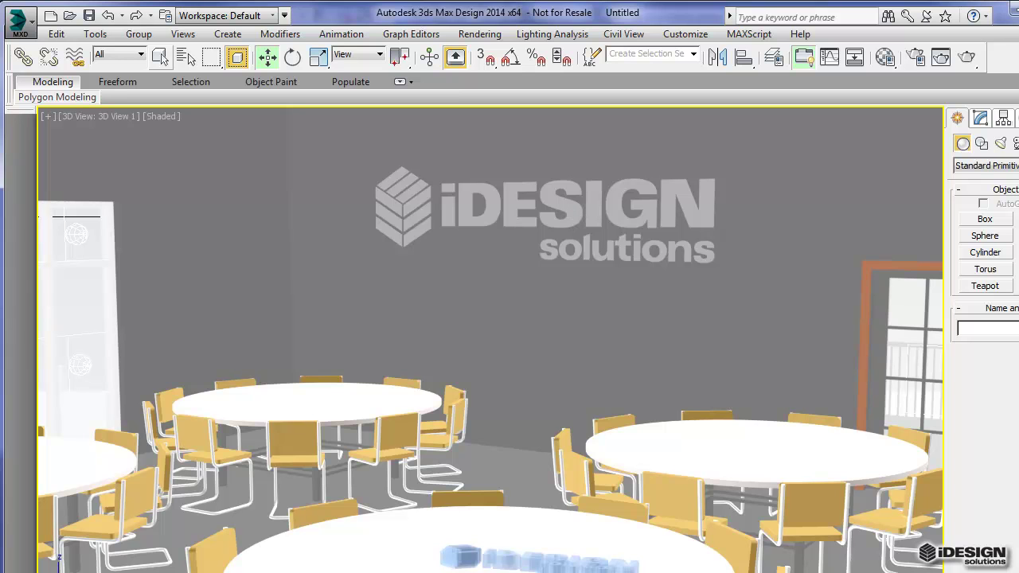
Step: Select the back wall and set the 01 - Default material's Diffuse colour to strong blue
left_click(576, 218)
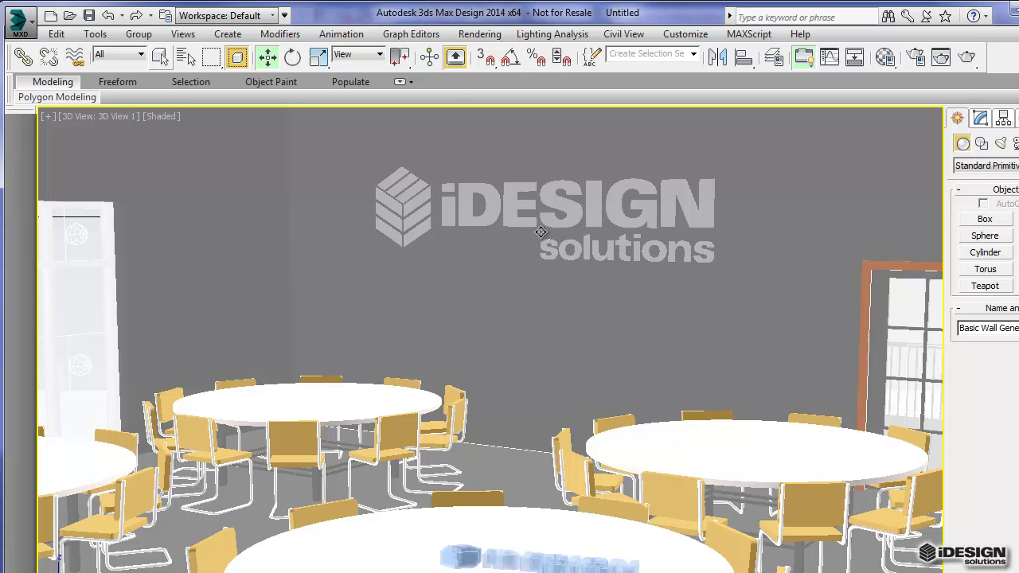
left_click(885, 57)
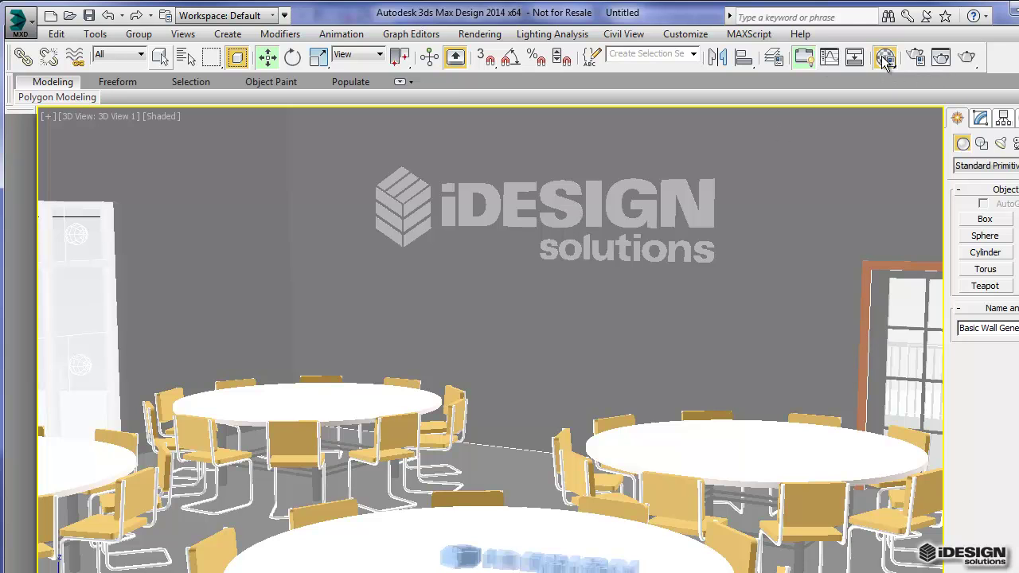
left_click_drag(727, 61, 173, 49)
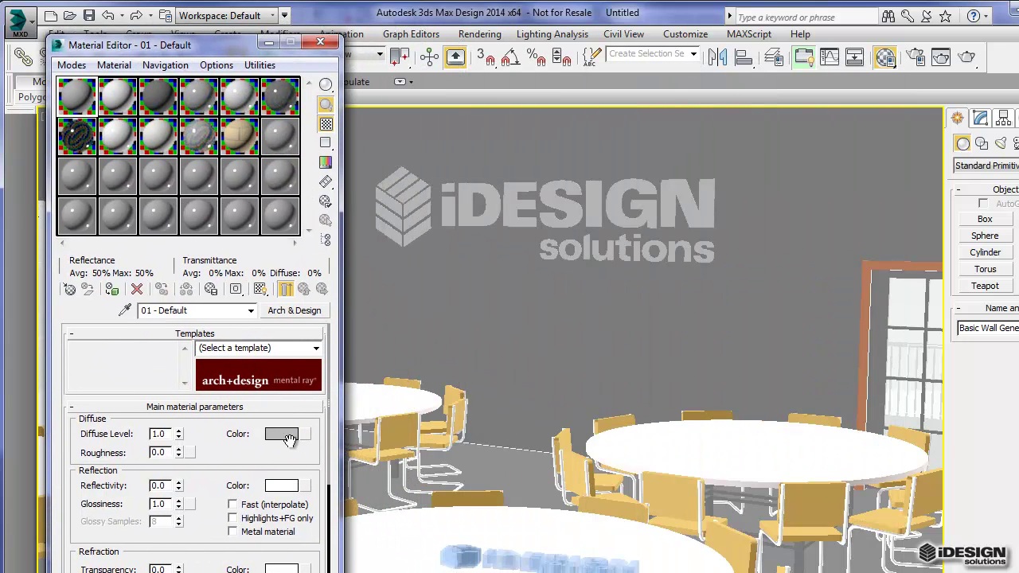
left_click(281, 434)
left_click(418, 168)
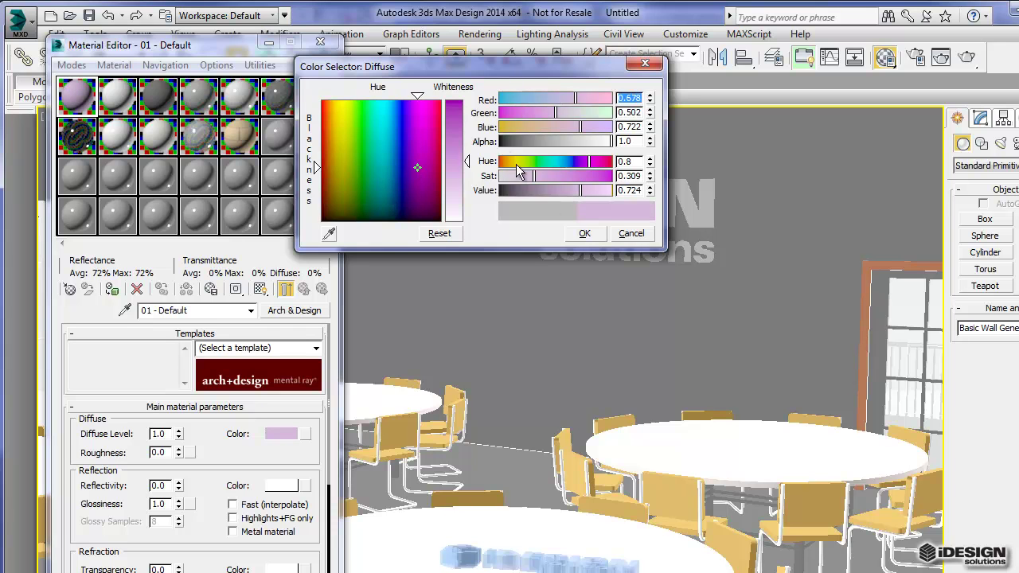
left_click(566, 161)
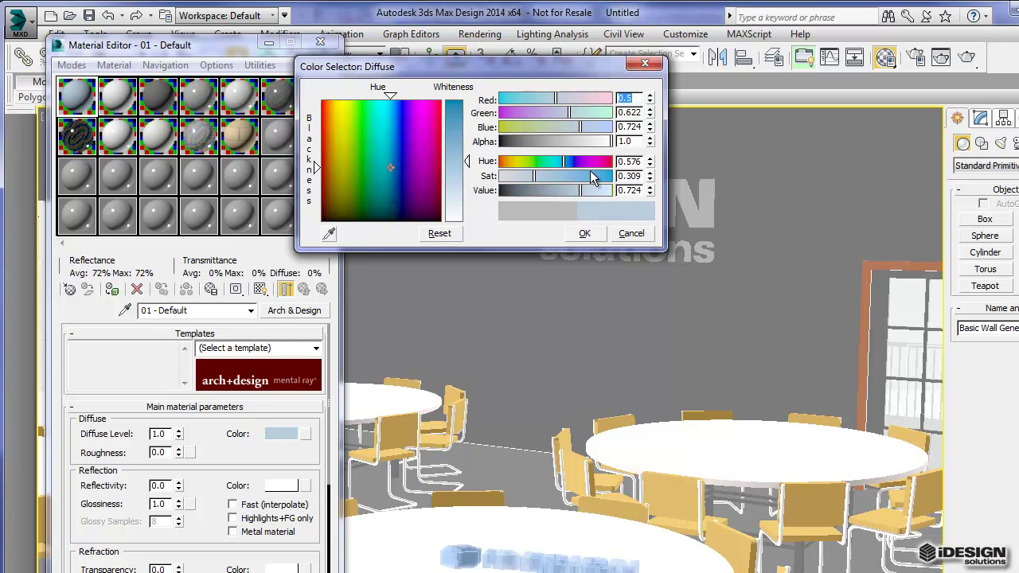
left_click(596, 176)
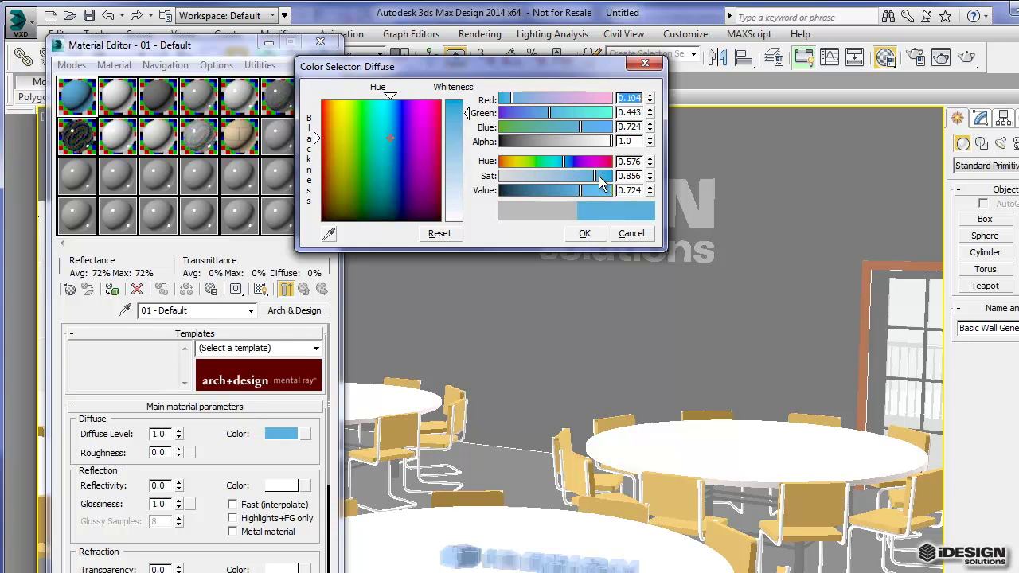
left_click(581, 234)
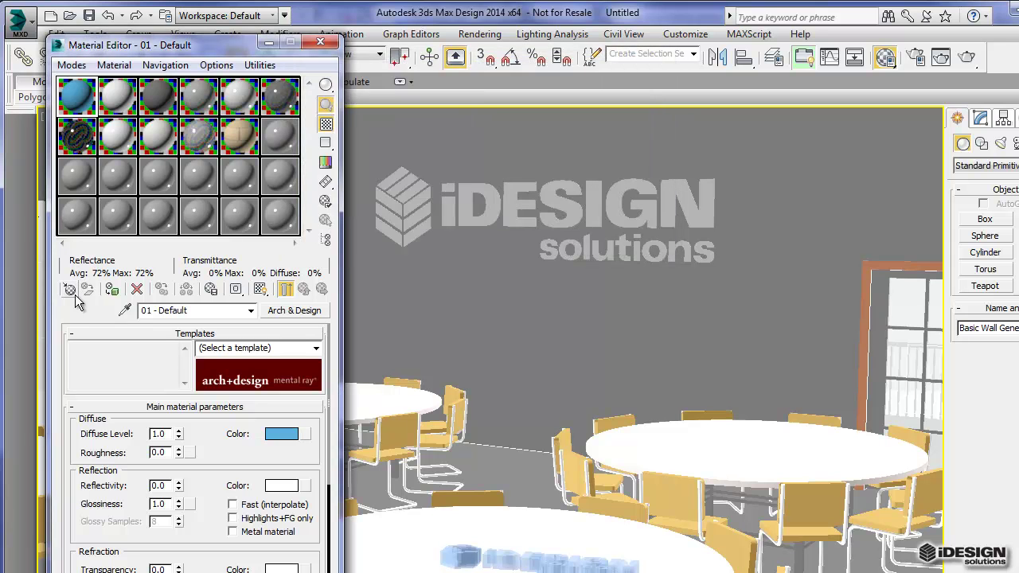
Step: Test-assign the blue material to the wall, undo it so the wall stays grey, and close the editor
left_click(111, 289)
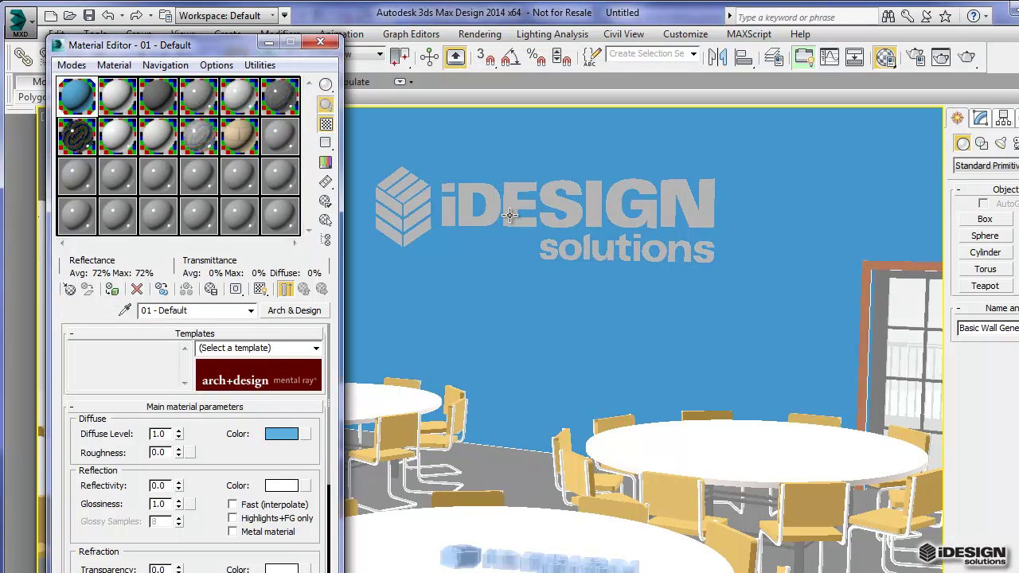
key("ctrl+z")
left_click(485, 219)
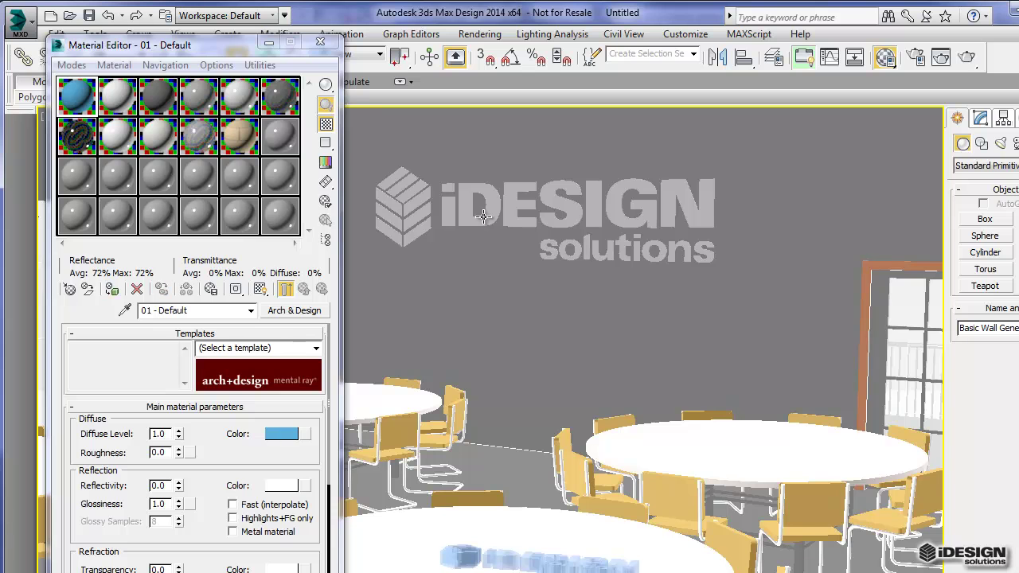
left_click(112, 289)
key("ctrl+z")
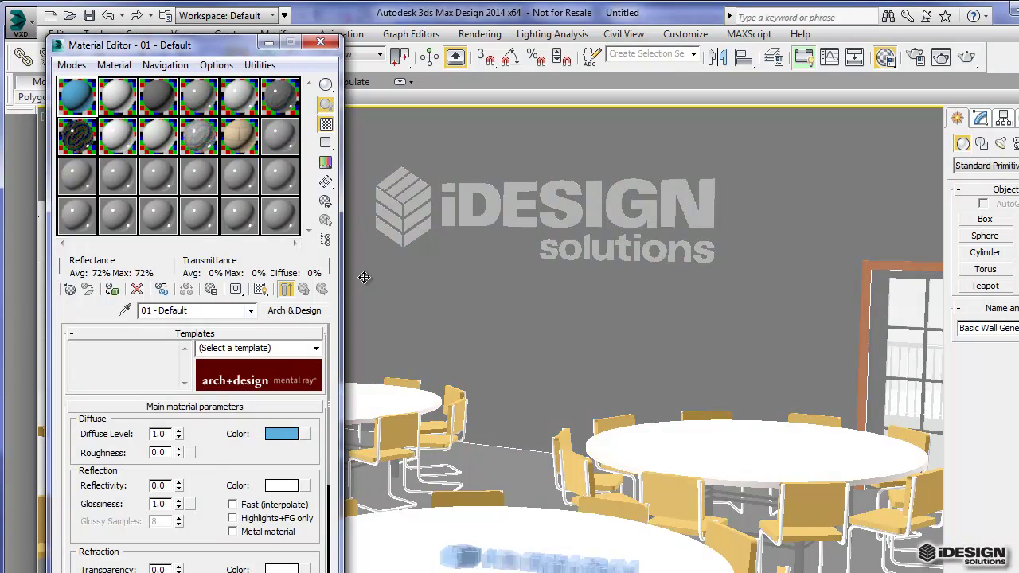
left_click(398, 204)
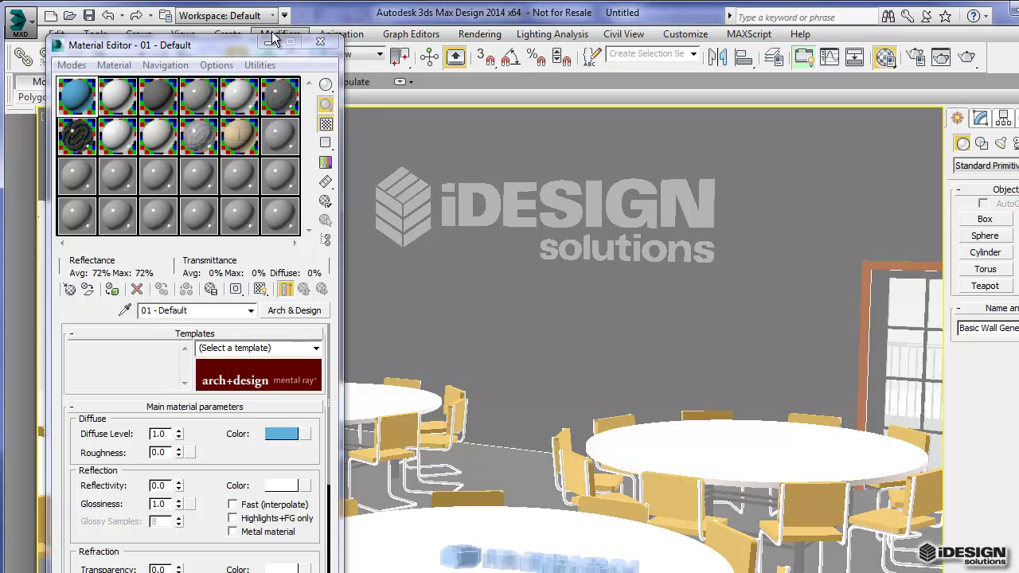
left_click(320, 41)
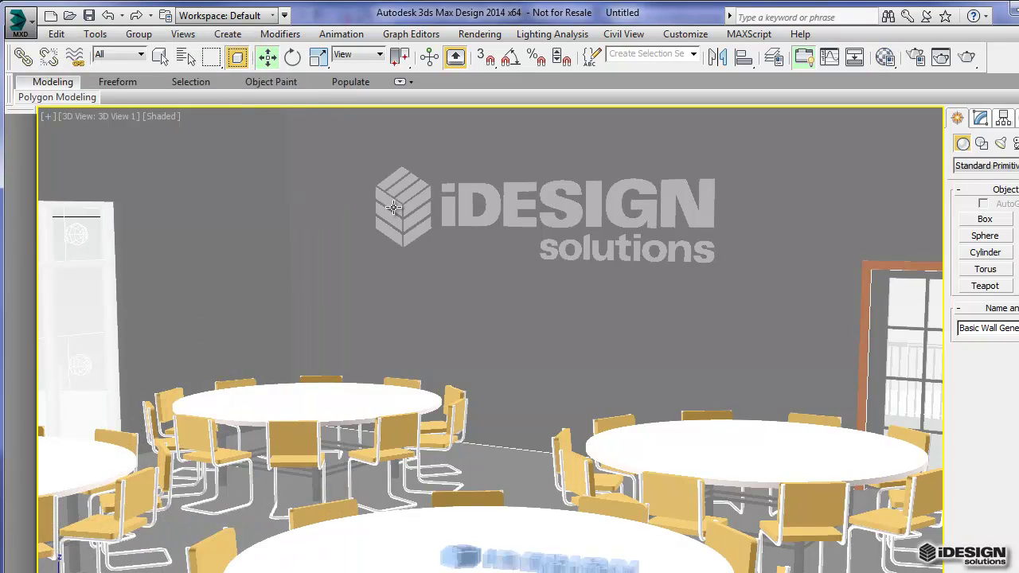
Step: Select the Logo group through Select by Name, listing only groups
left_click(188, 59)
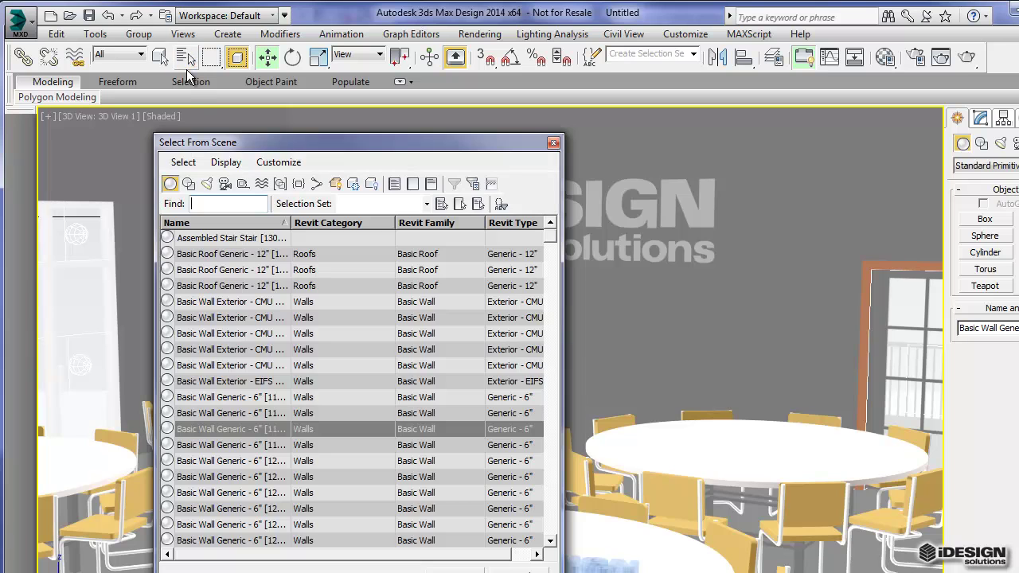
left_click(170, 183)
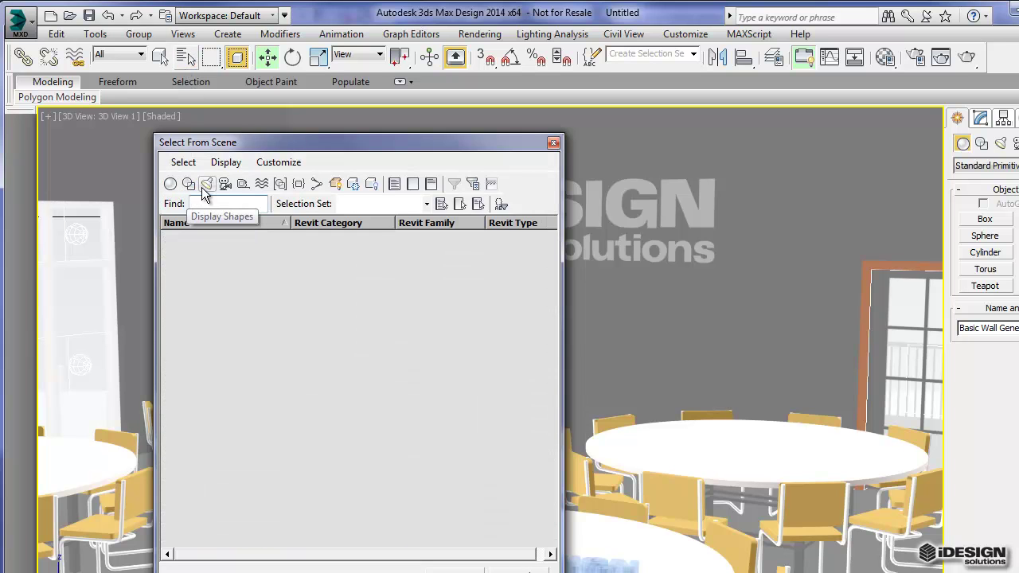
left_click(280, 186)
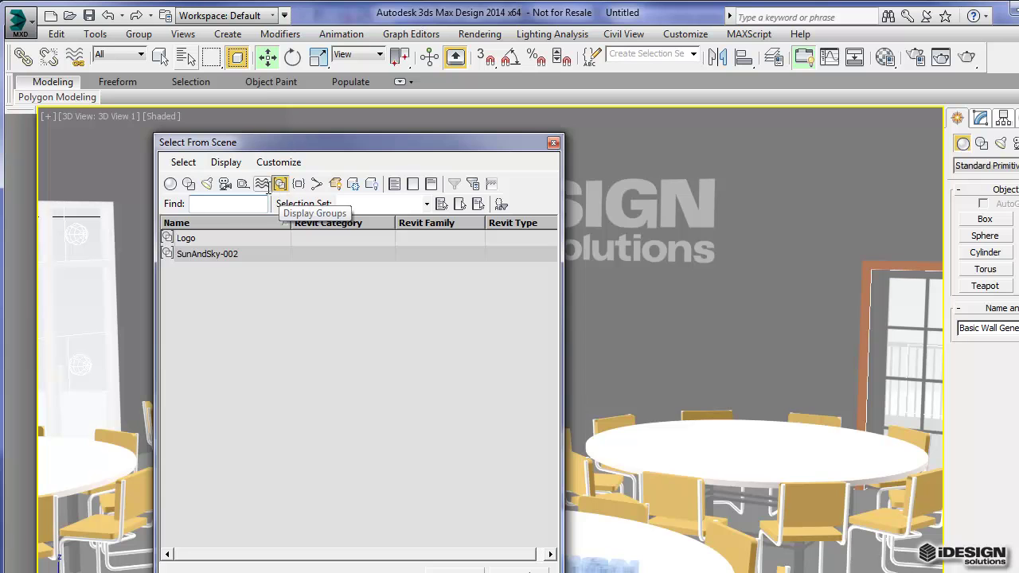
left_click(185, 239)
left_click(453, 570)
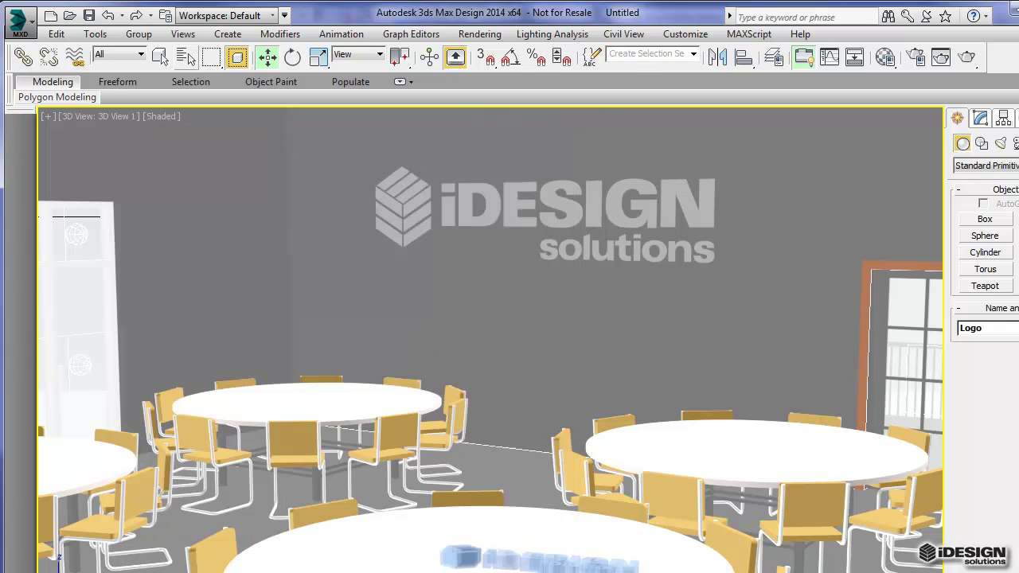
Step: Assign the blue material to the Logo, close the Material Editor, then select the small table logo
left_click(883, 58)
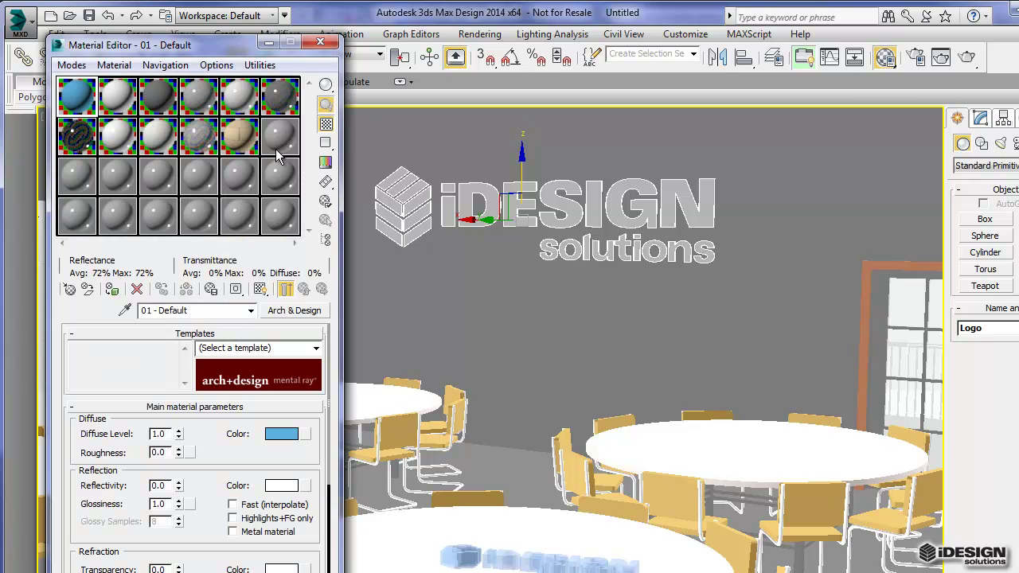
left_click(113, 292)
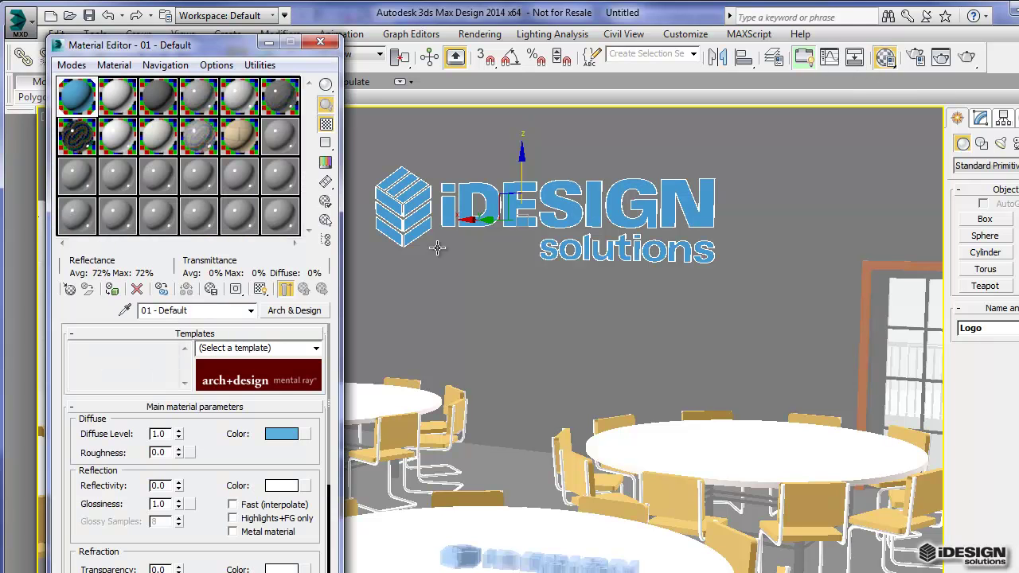
left_click(320, 41)
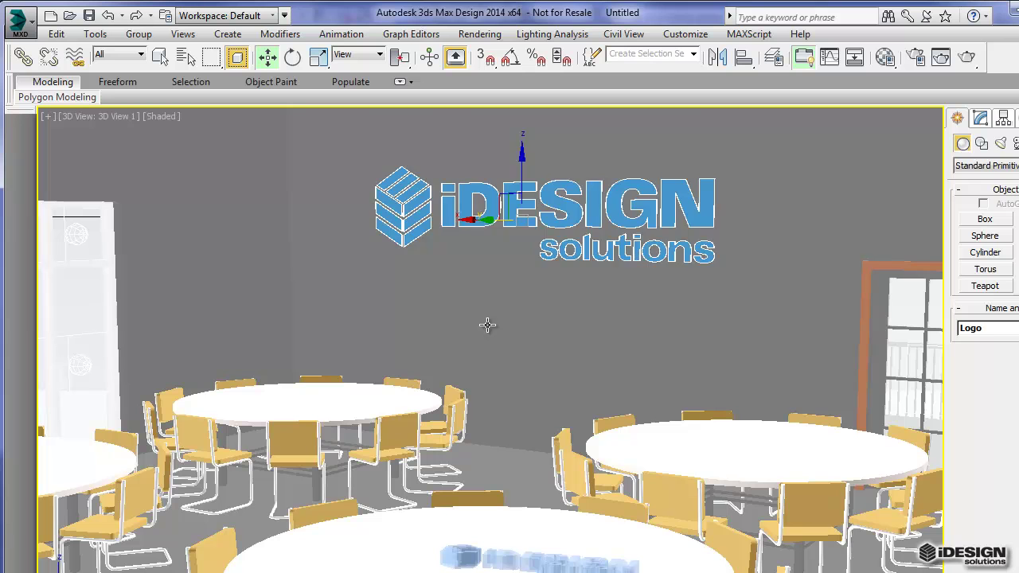
left_click(532, 351)
left_click(515, 558)
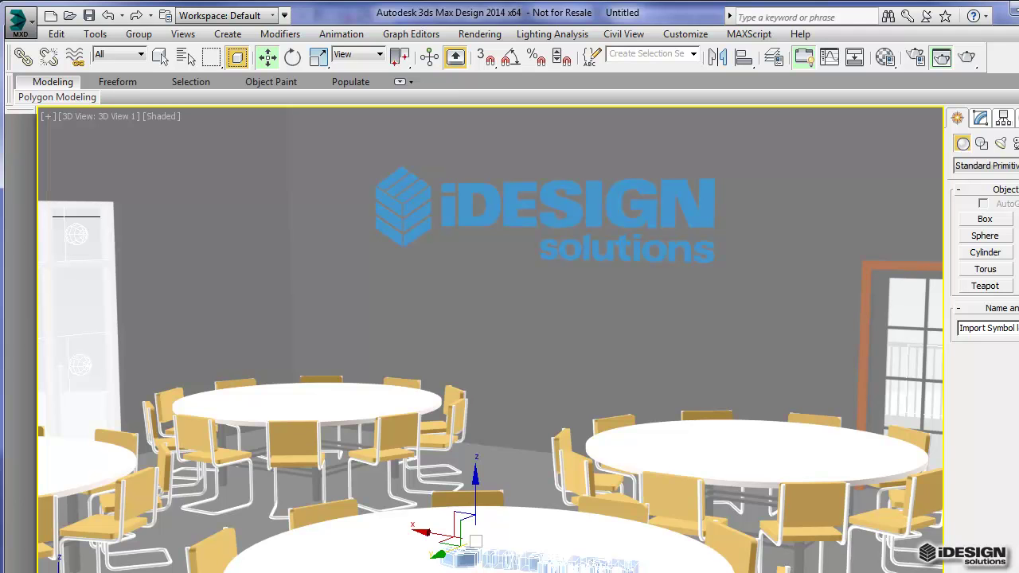
Step: Move the Rendered Frame Window showing the blue iDESIGN logo render into full view
left_click_drag(1018, 60, 420, 47)
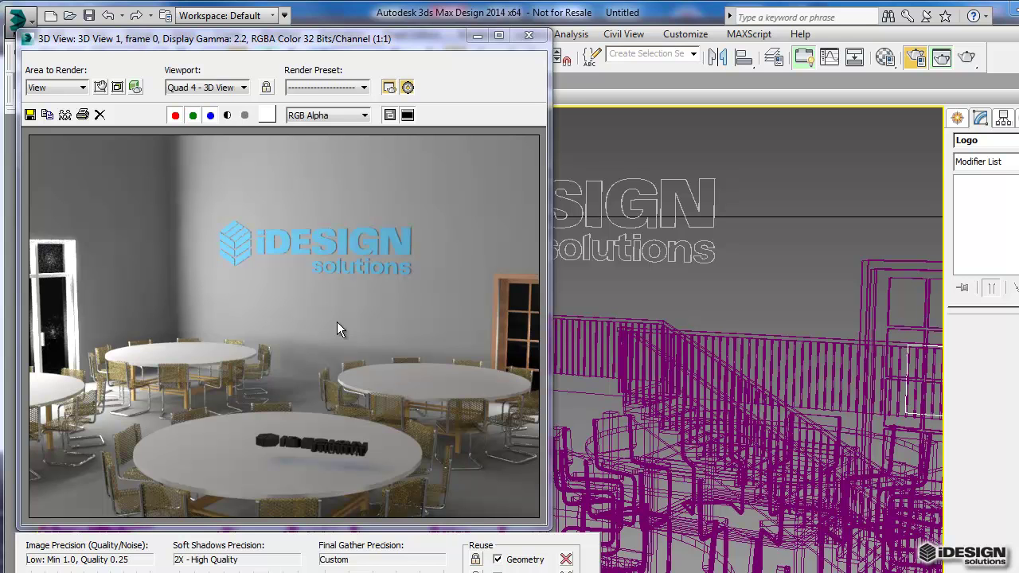
left_click_drag(341, 37, 374, 19)
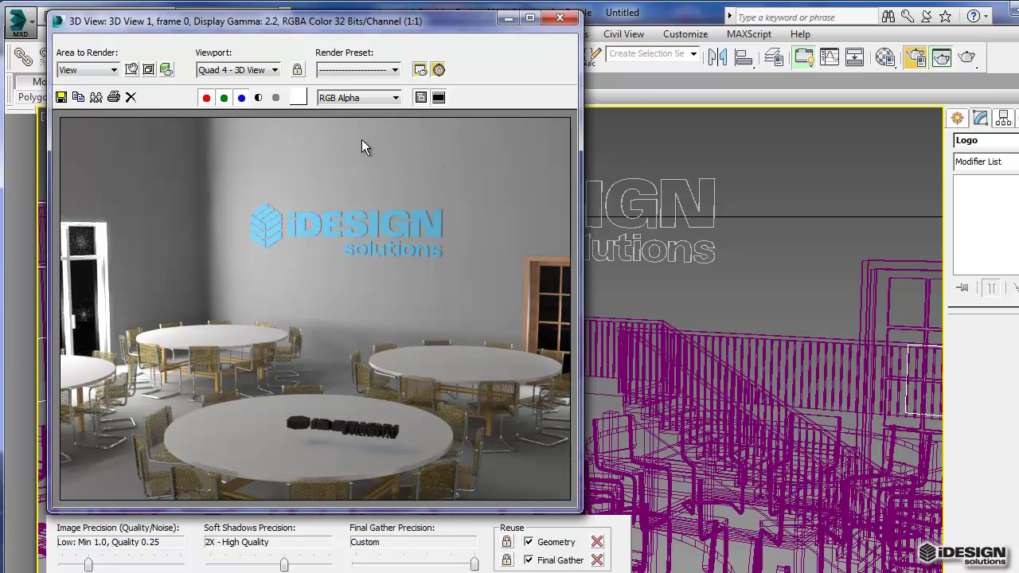
left_click_drag(361, 26, 373, 27)
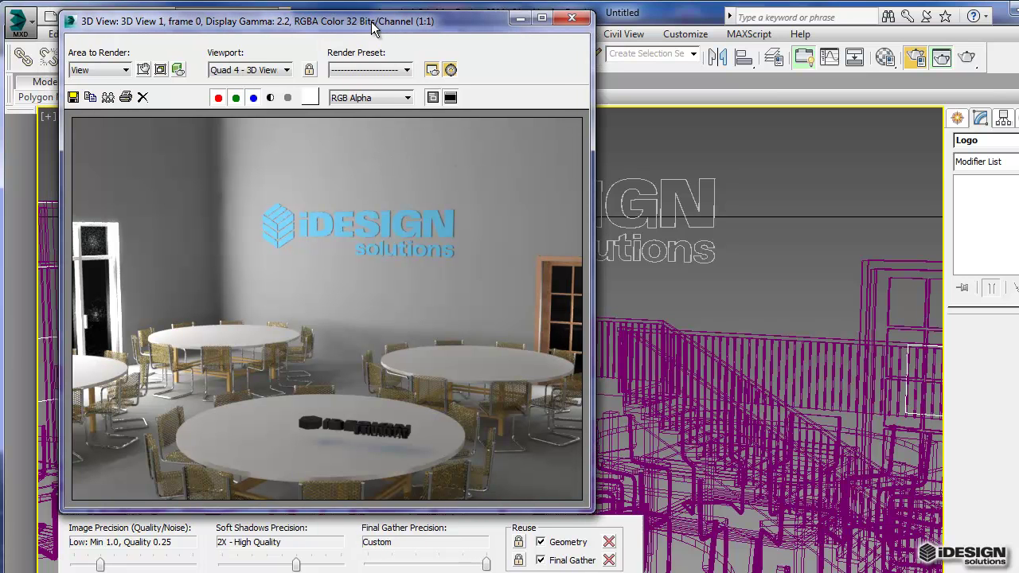